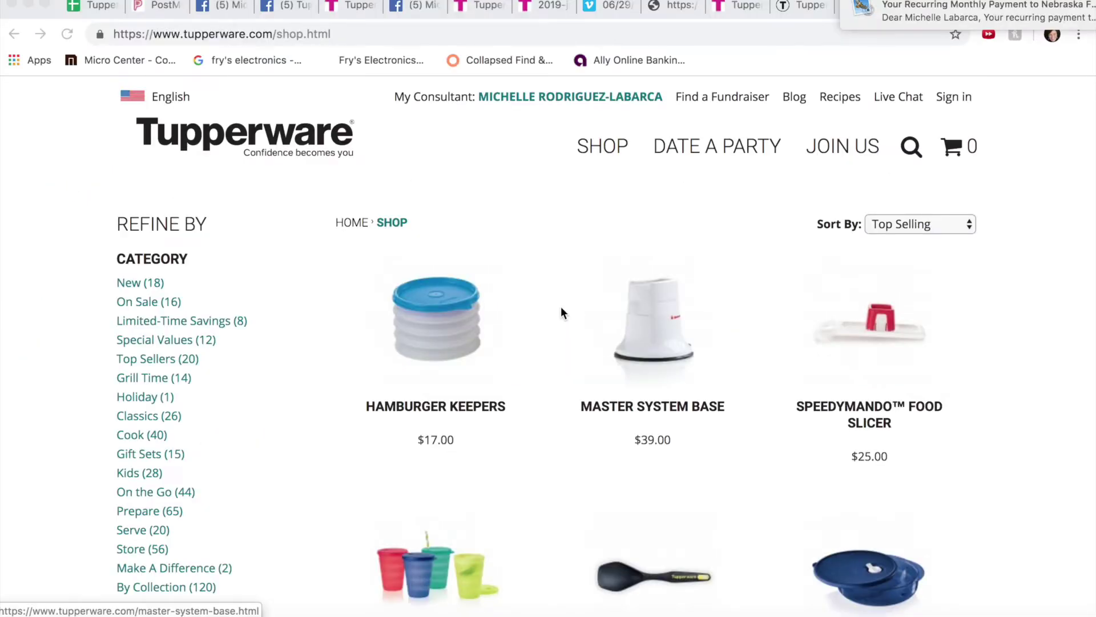
{"action": "left_click", "coordinate": [427, 27]}
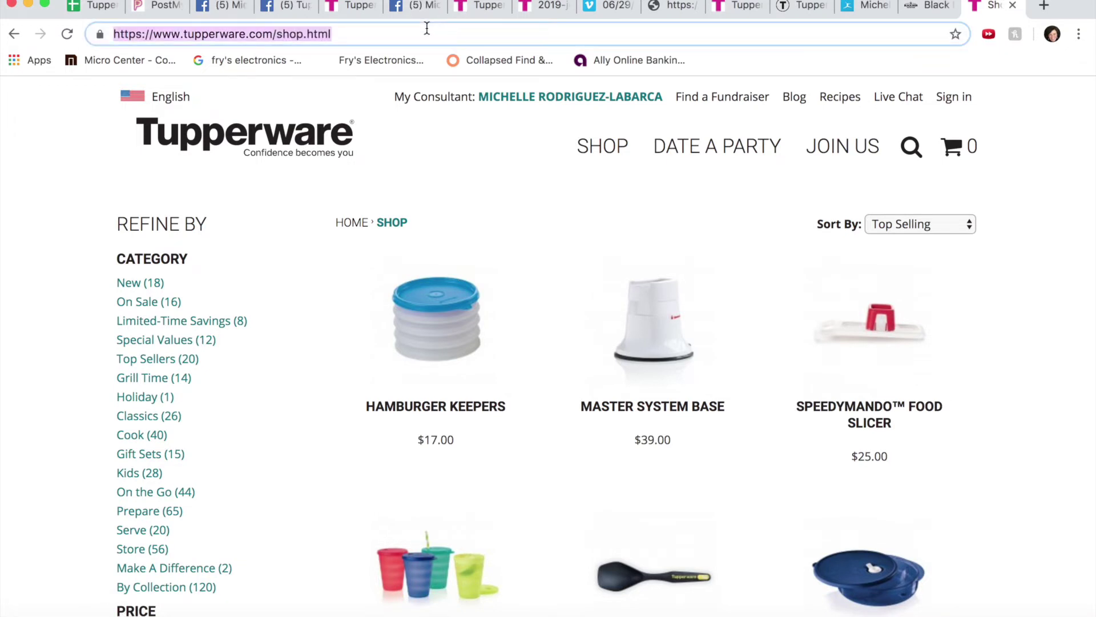
{"action": "type", "text": "www.my."}
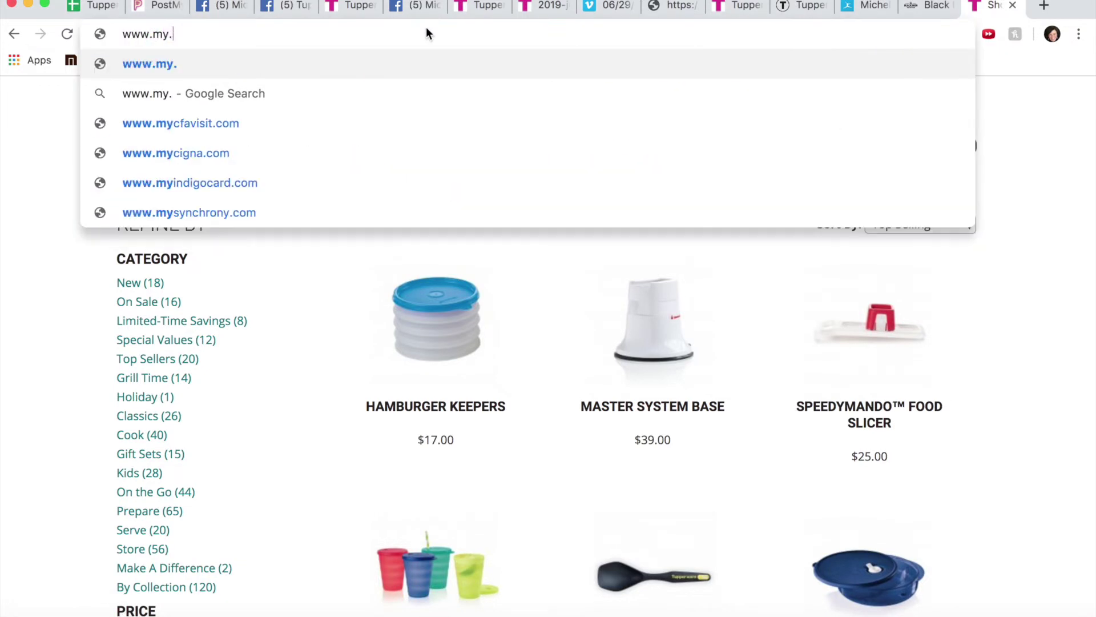
{"action": "type", "text": "tupperware.com"}
{"action": "key", "text": "Return"}
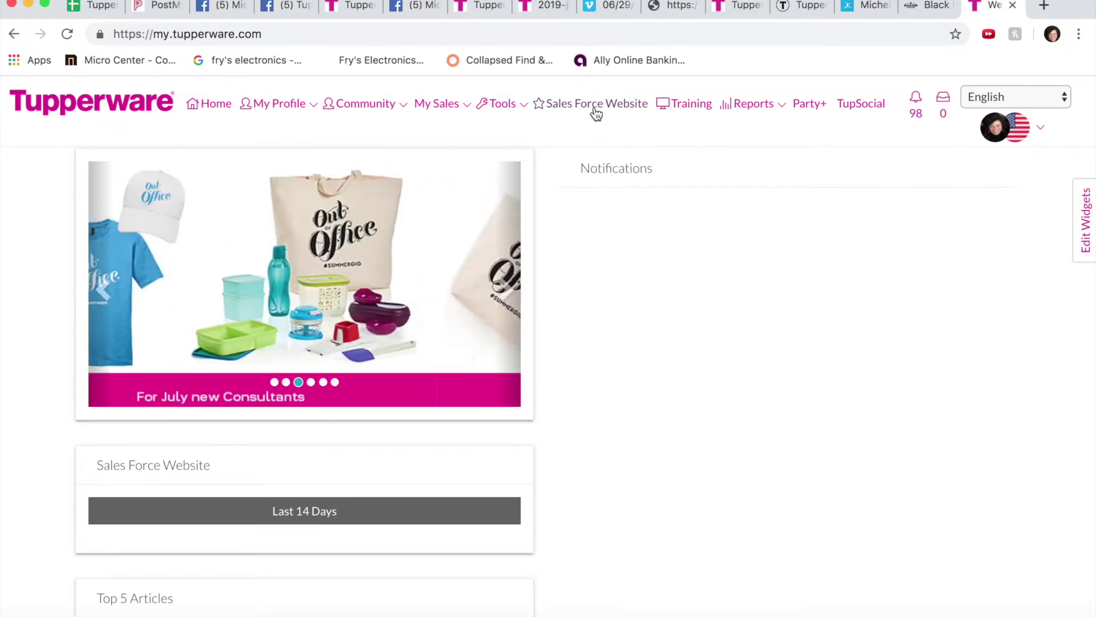
{"action": "left_click", "coordinate": [596, 108]}
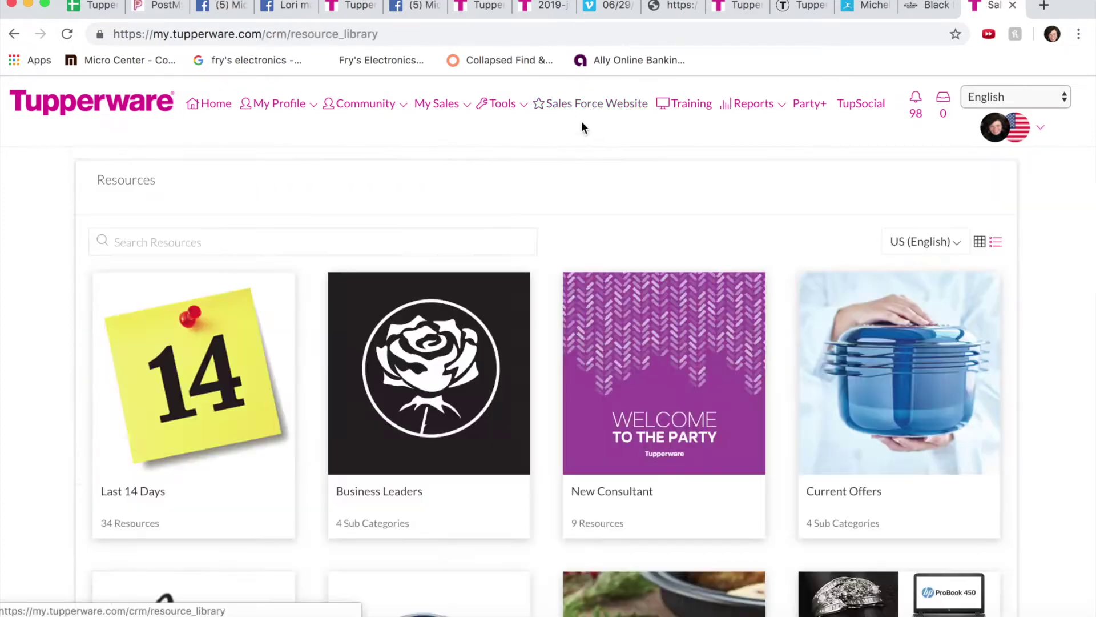
- Scroll the Resources library and explore the Current Offers category
{"action": "scroll", "coordinate": [543, 222], "scroll_direction": "down", "scroll_amount": 2}
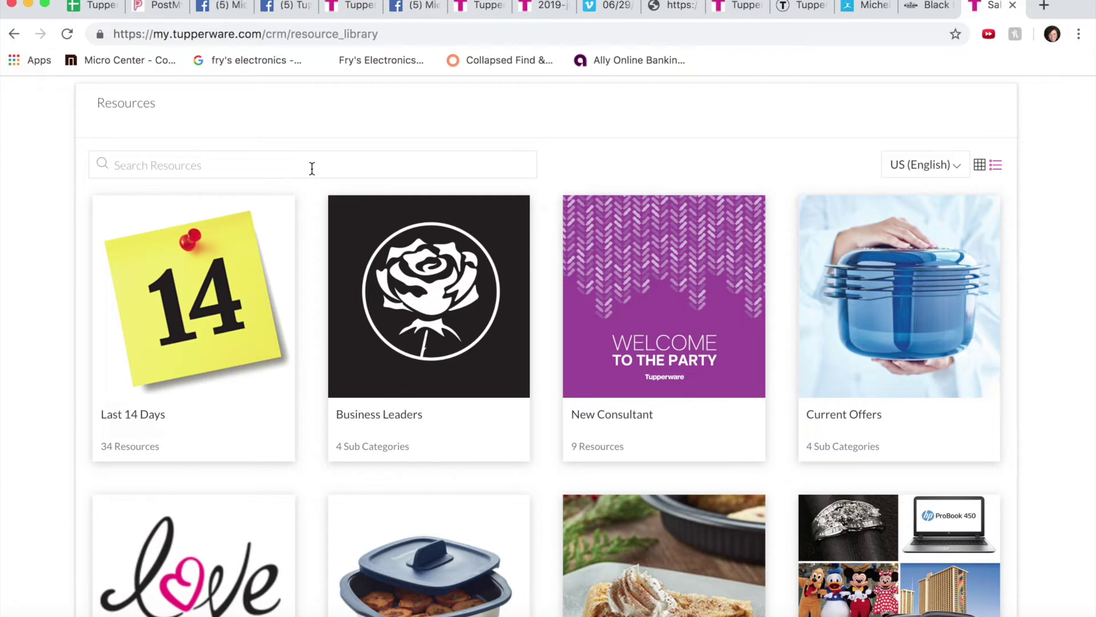
{"action": "mouse_move", "coordinate": [838, 319]}
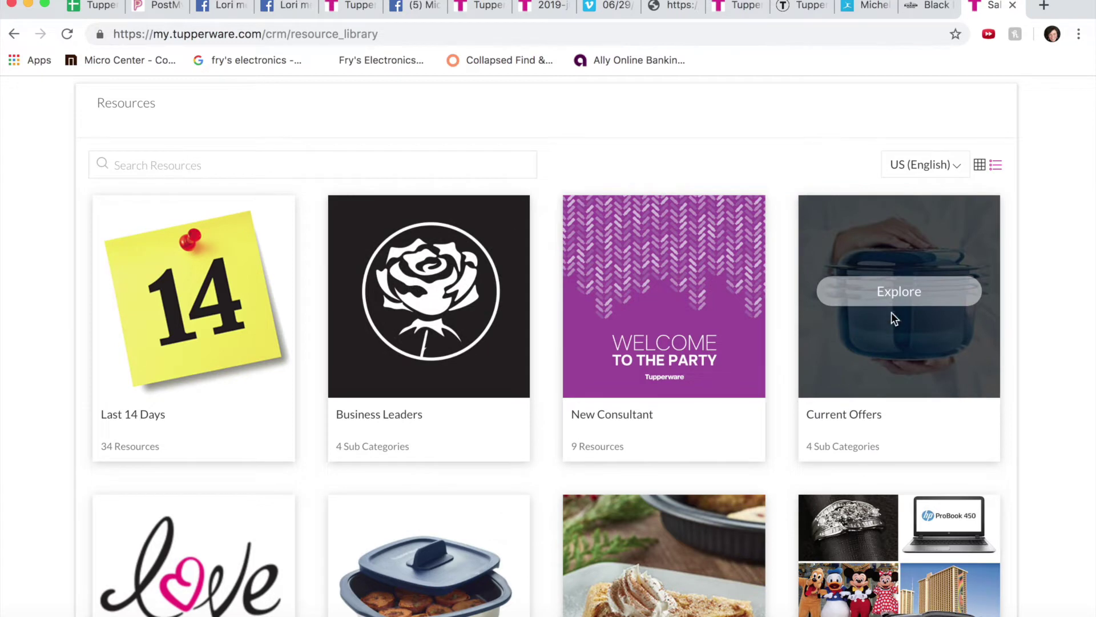
{"action": "left_click", "coordinate": [892, 313]}
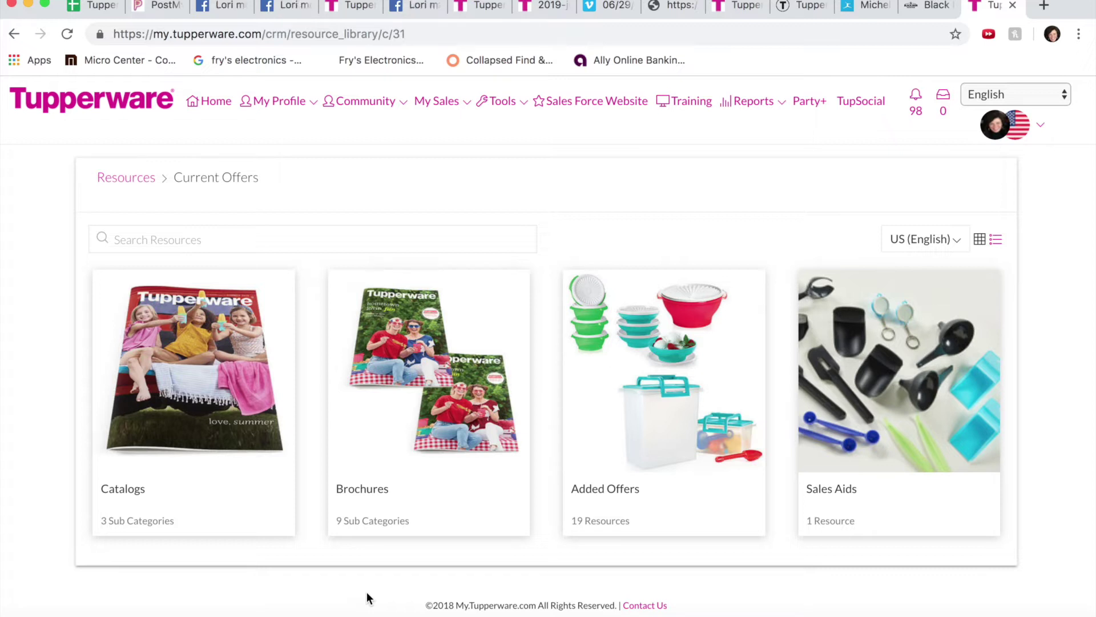
{"action": "mouse_move", "coordinate": [409, 380]}
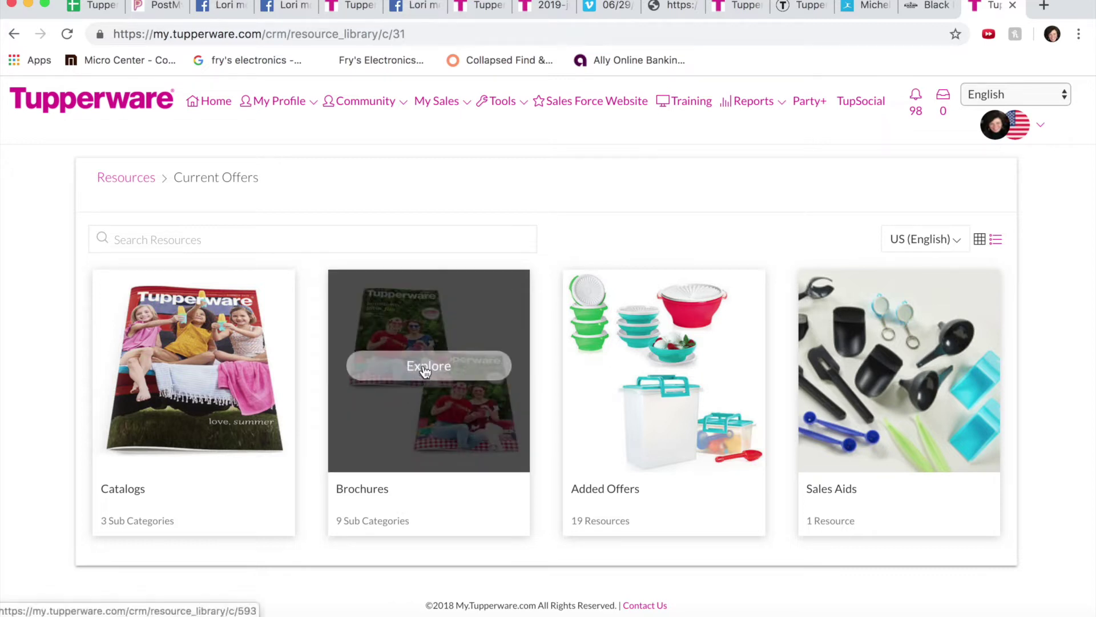
- Drill into Brochures, then Mid-July, then the Mid-July 2019 Brochure resources
{"action": "left_click", "coordinate": [424, 368]}
{"action": "scroll", "coordinate": [423, 370], "scroll_direction": "down", "scroll_amount": 3}
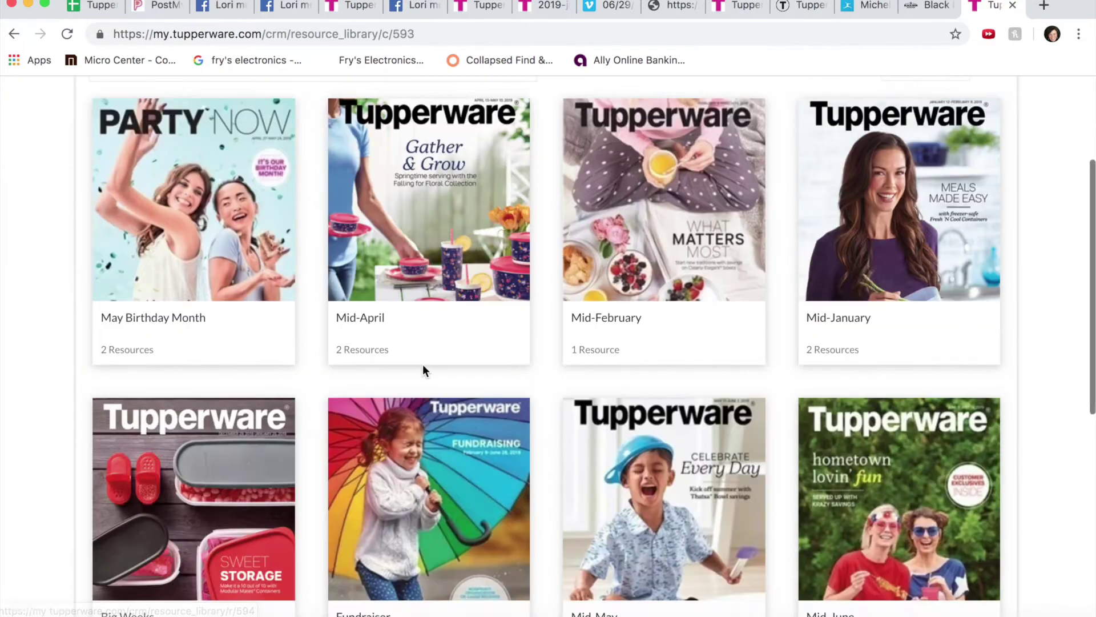
{"action": "scroll", "coordinate": [423, 366], "scroll_direction": "down", "scroll_amount": 2}
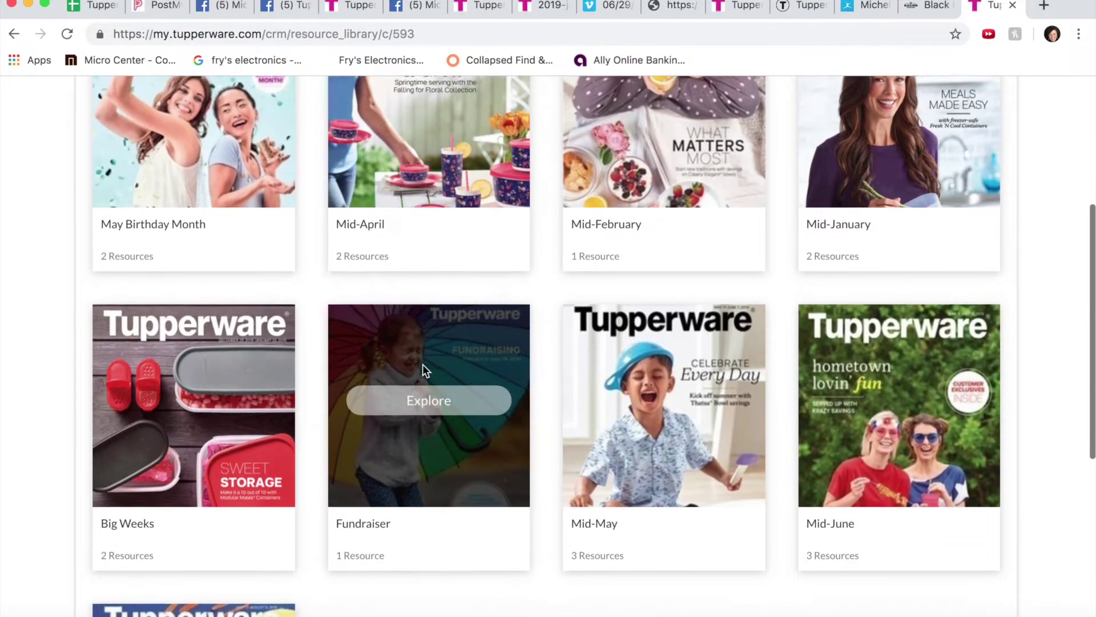
{"action": "scroll", "coordinate": [423, 368], "scroll_direction": "down", "scroll_amount": 6}
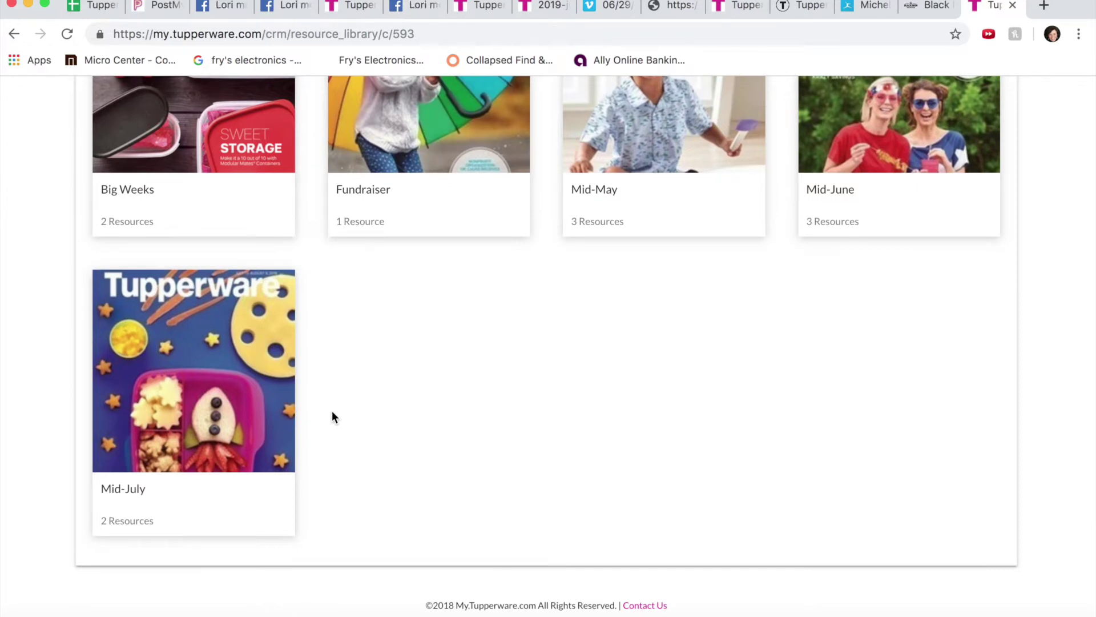
{"action": "mouse_move", "coordinate": [208, 411]}
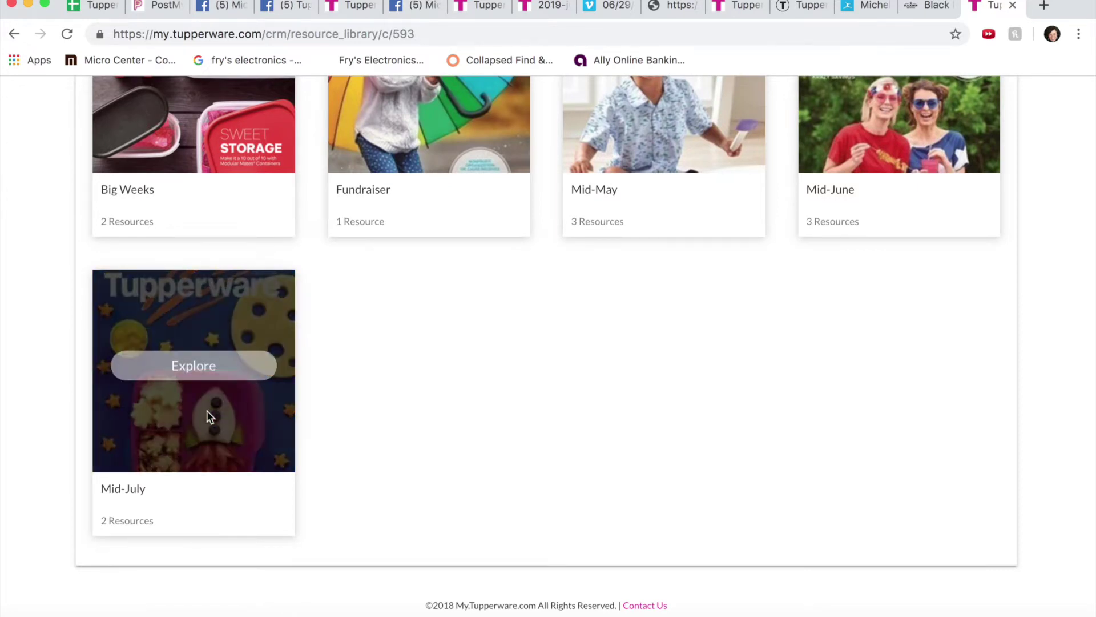
{"action": "left_click", "coordinate": [196, 372]}
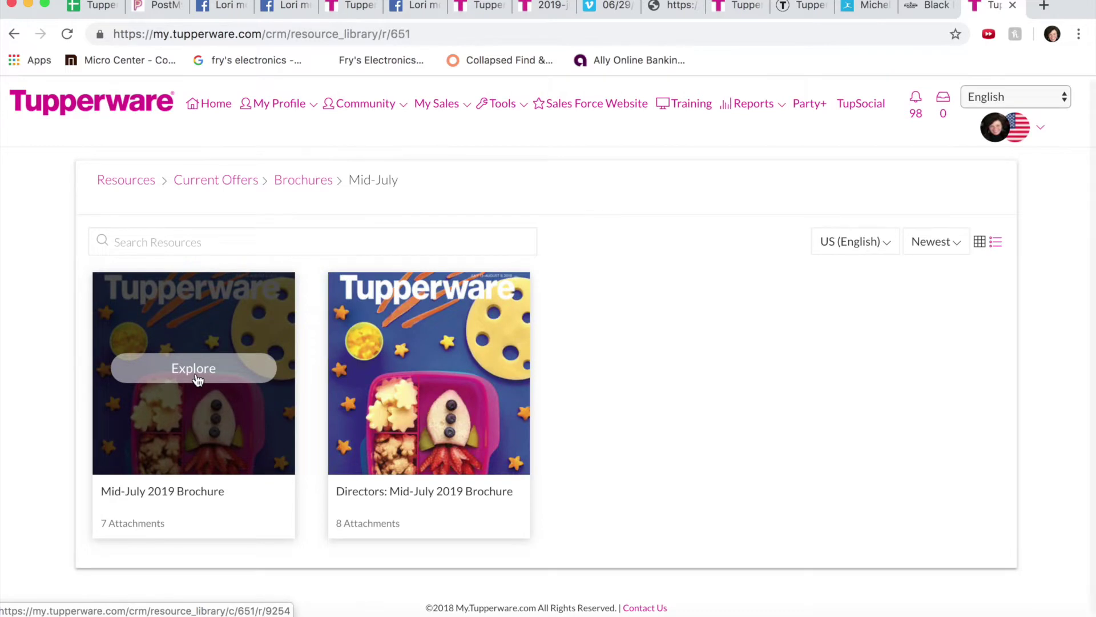
{"action": "left_click", "coordinate": [196, 373]}
{"action": "scroll", "coordinate": [203, 422], "scroll_direction": "down", "scroll_amount": 2}
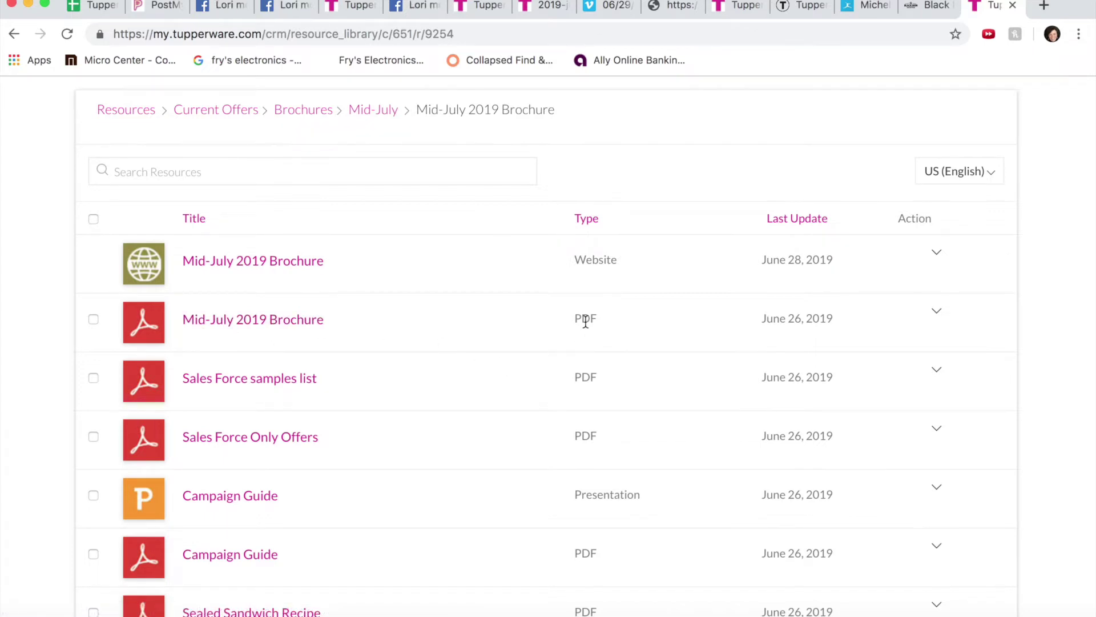
- Preview the Mid-July 2019 Brochure PDF, scroll through its pages, and download it
{"action": "left_click", "coordinate": [219, 324]}
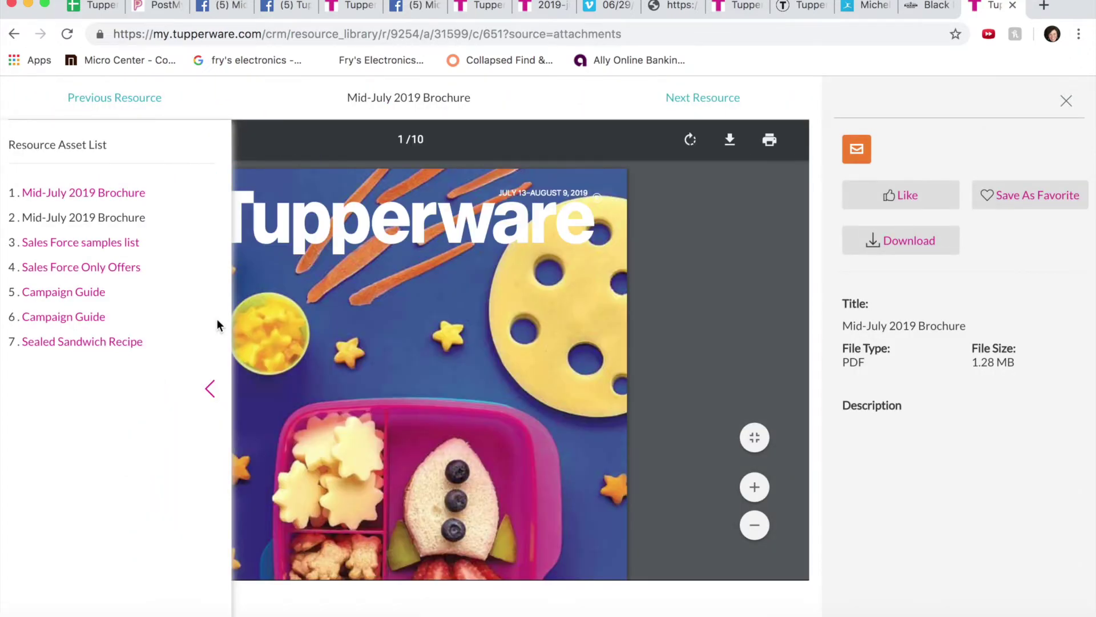
{"action": "left_click", "coordinate": [210, 390]}
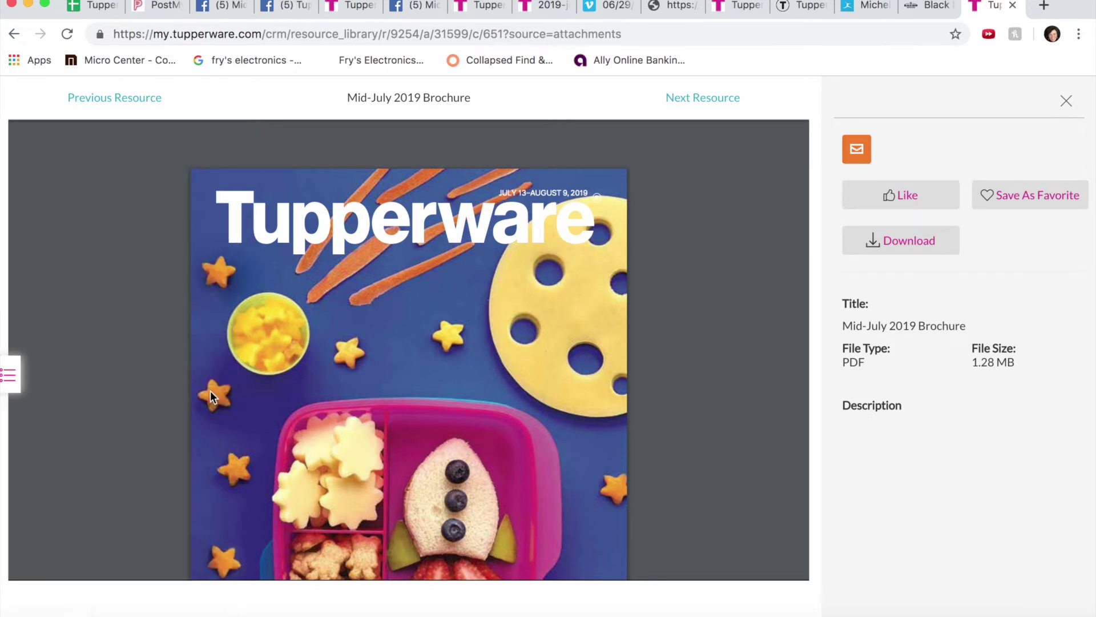
{"action": "scroll", "coordinate": [210, 390], "scroll_direction": "down", "scroll_amount": 8}
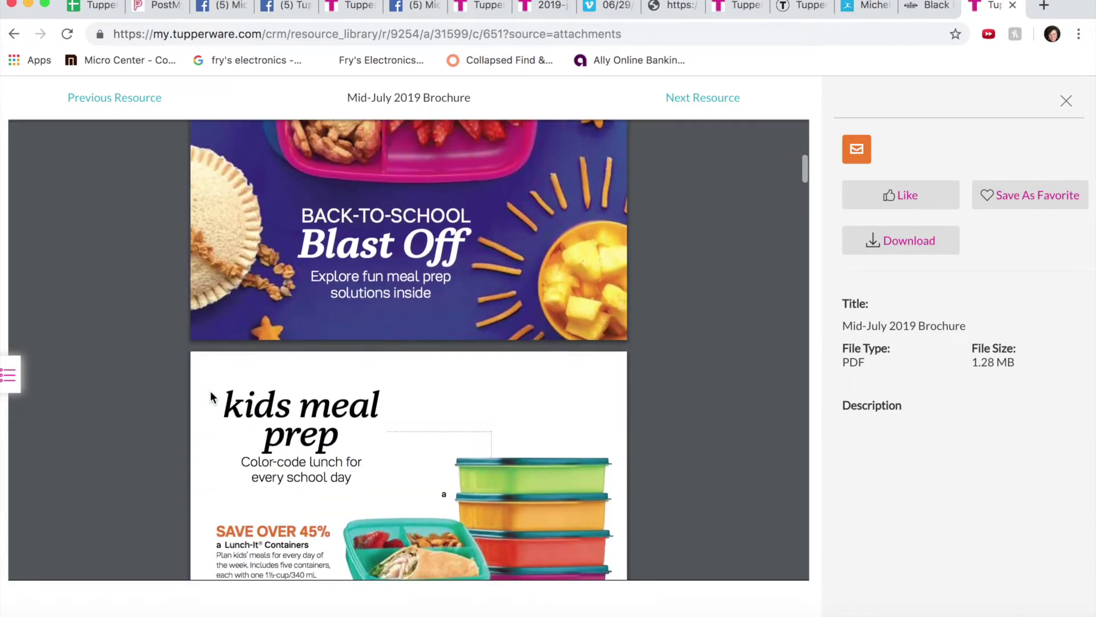
{"action": "scroll", "coordinate": [210, 390], "scroll_direction": "down", "scroll_amount": 10}
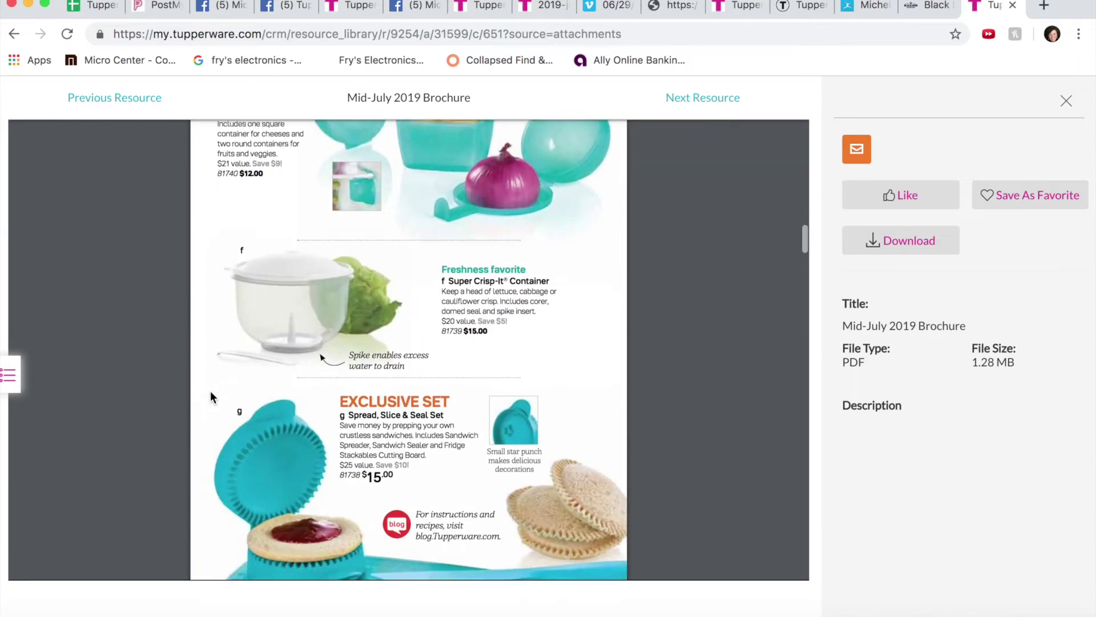
{"action": "scroll", "coordinate": [210, 396], "scroll_direction": "down", "scroll_amount": 10}
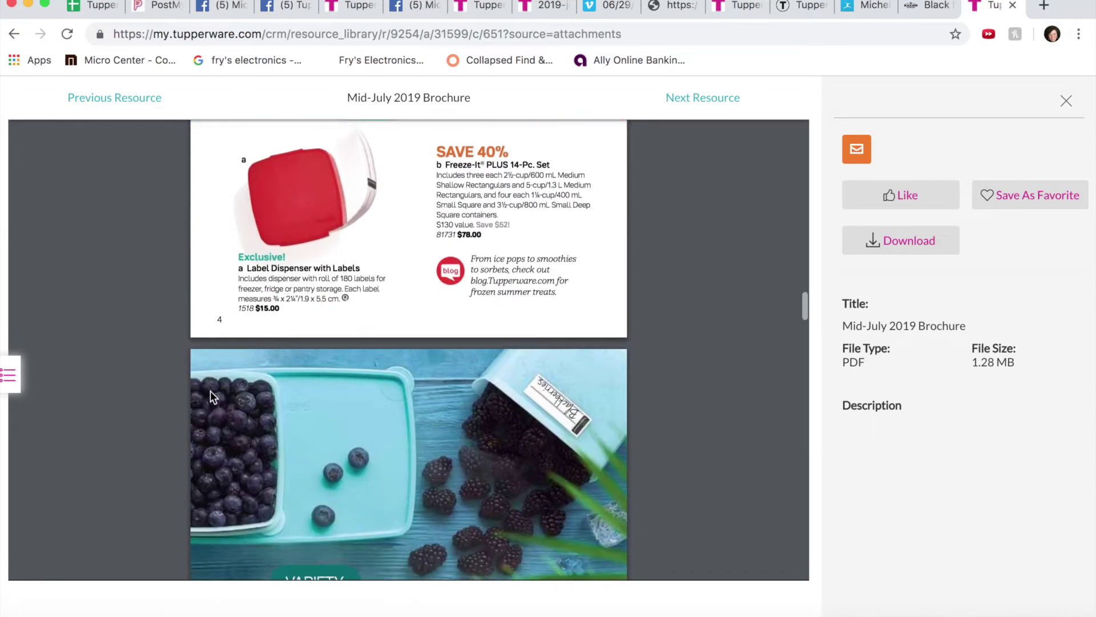
{"action": "left_click", "coordinate": [906, 243]}
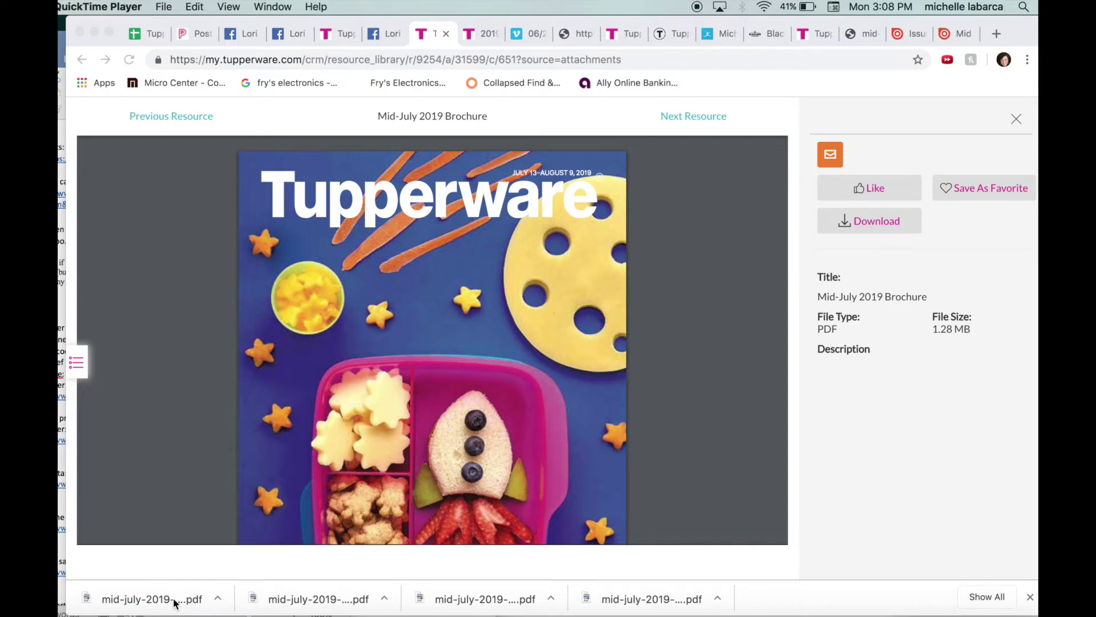
- Open the downloaded brochure PDF and save a copy into the july 2019 folder
{"action": "left_click", "coordinate": [174, 600]}
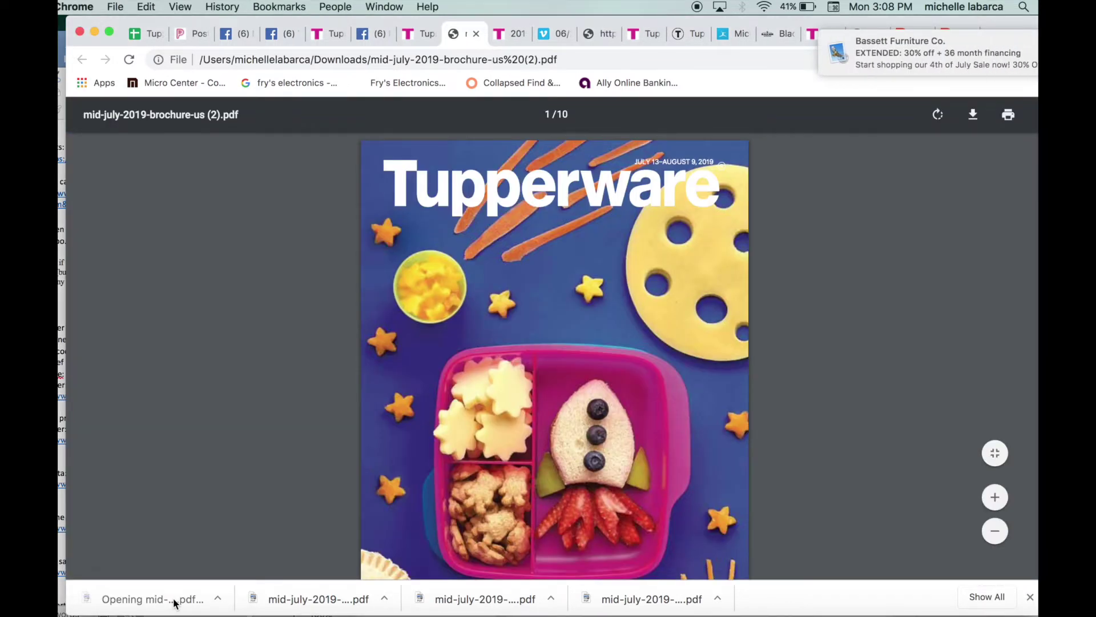
{"action": "scroll", "coordinate": [220, 350], "scroll_direction": "down", "scroll_amount": 1}
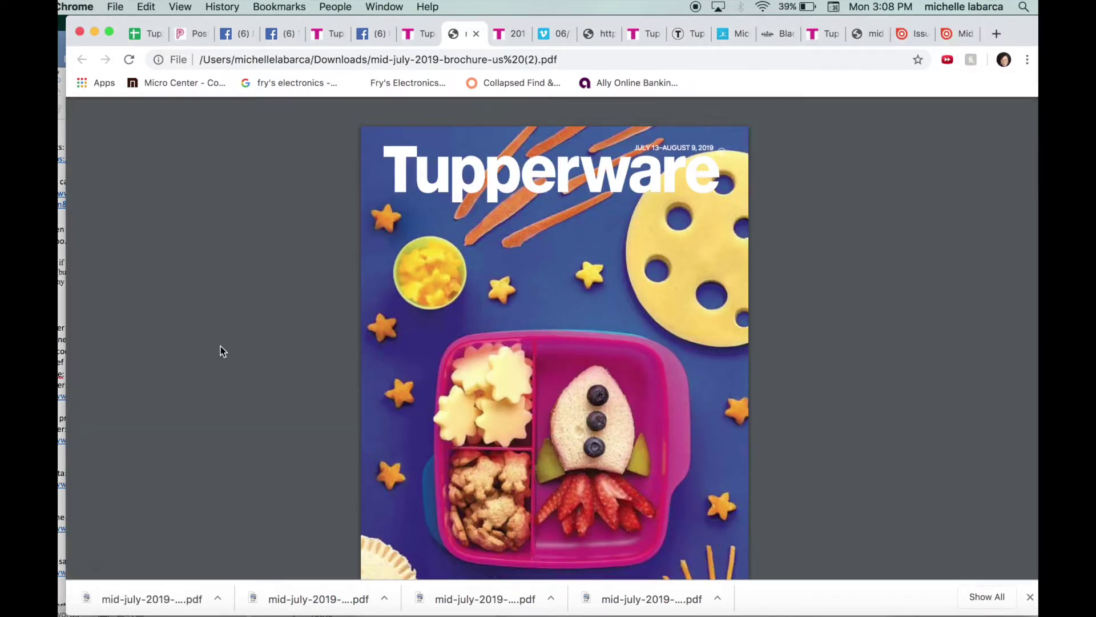
{"action": "left_click", "coordinate": [116, 7]}
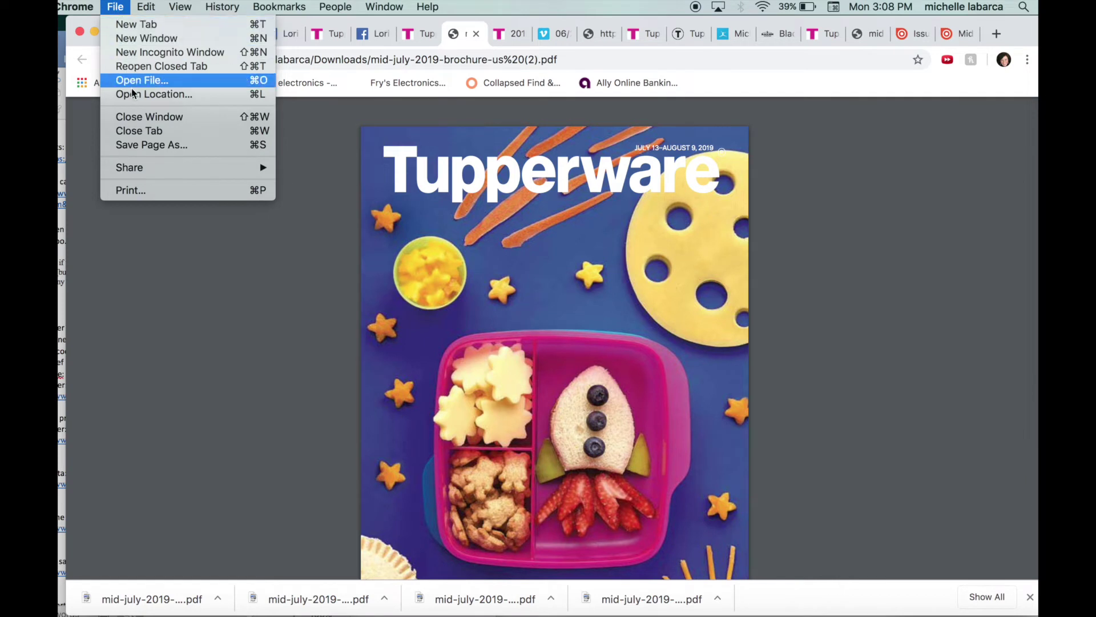
{"action": "left_click", "coordinate": [138, 144]}
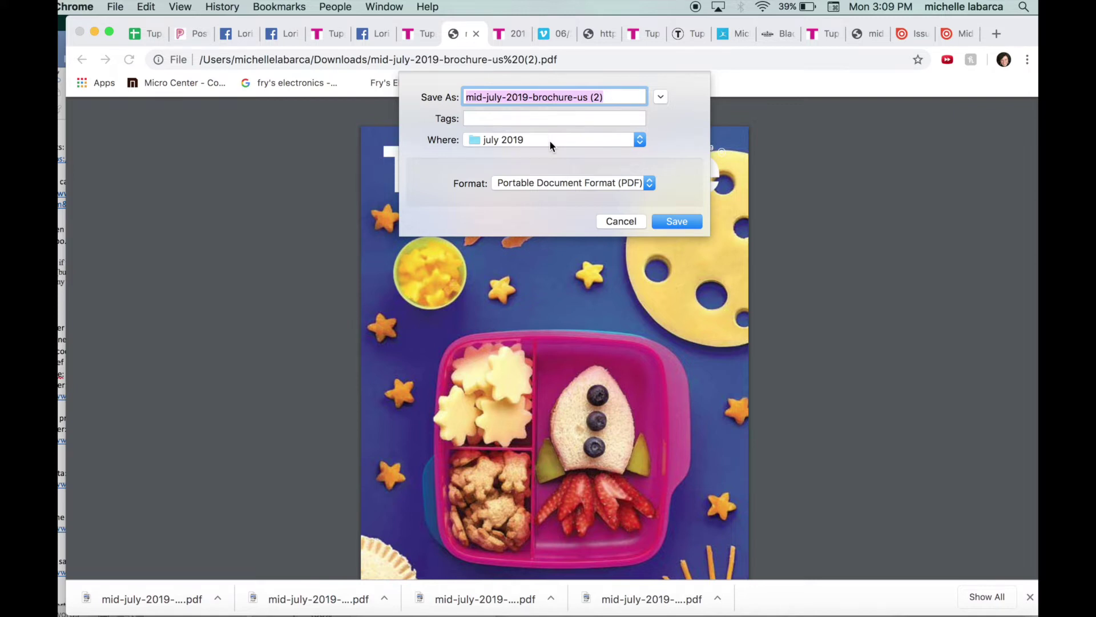
{"action": "left_click", "coordinate": [676, 221]}
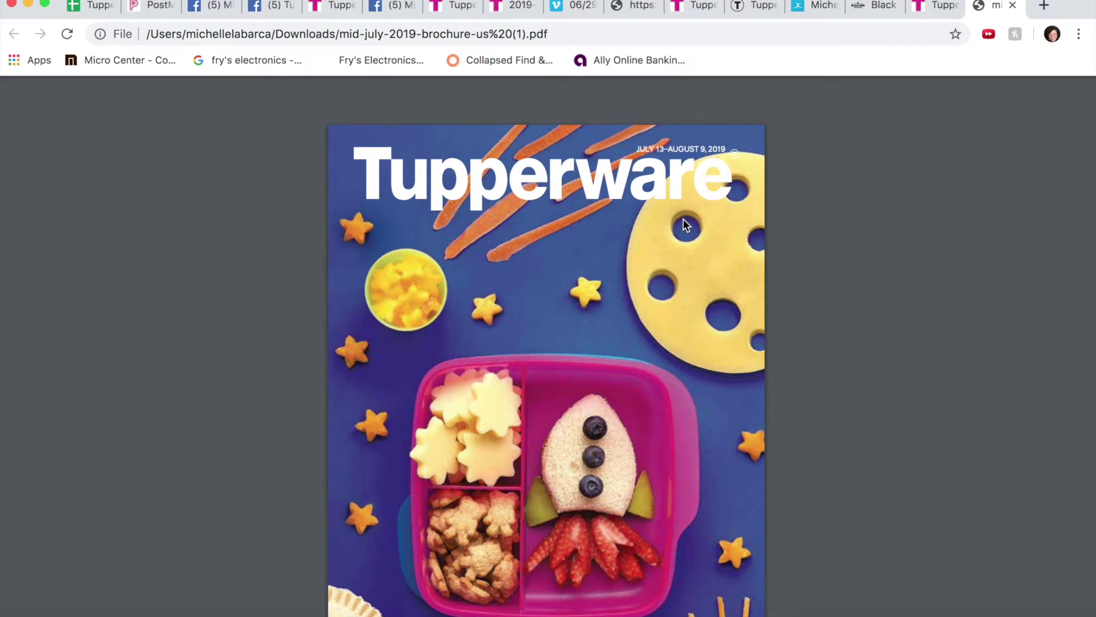
{"action": "mouse_move", "coordinate": [845, 73]}
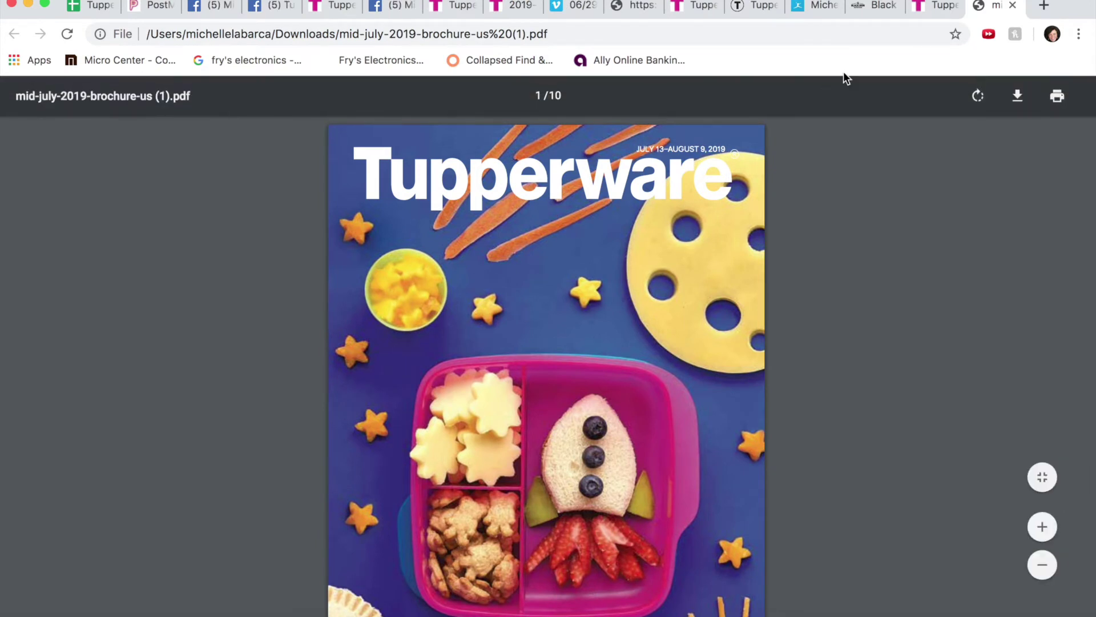
- In a new tab, load issuu.com and start a new publication draft
{"action": "left_click", "coordinate": [1044, 6]}
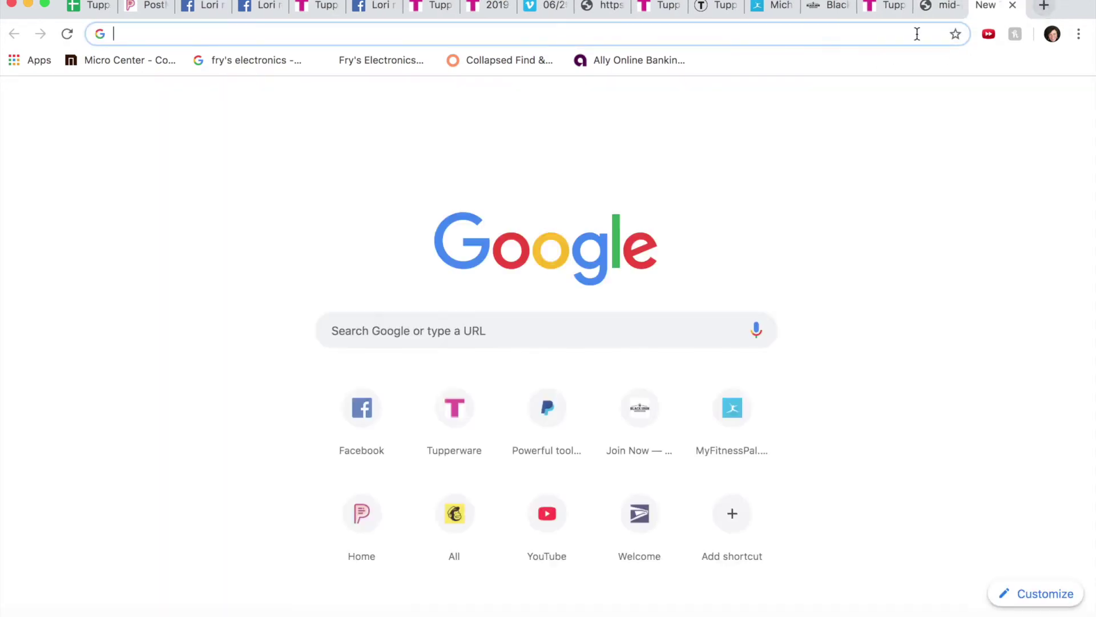
{"action": "type", "text": "u"}
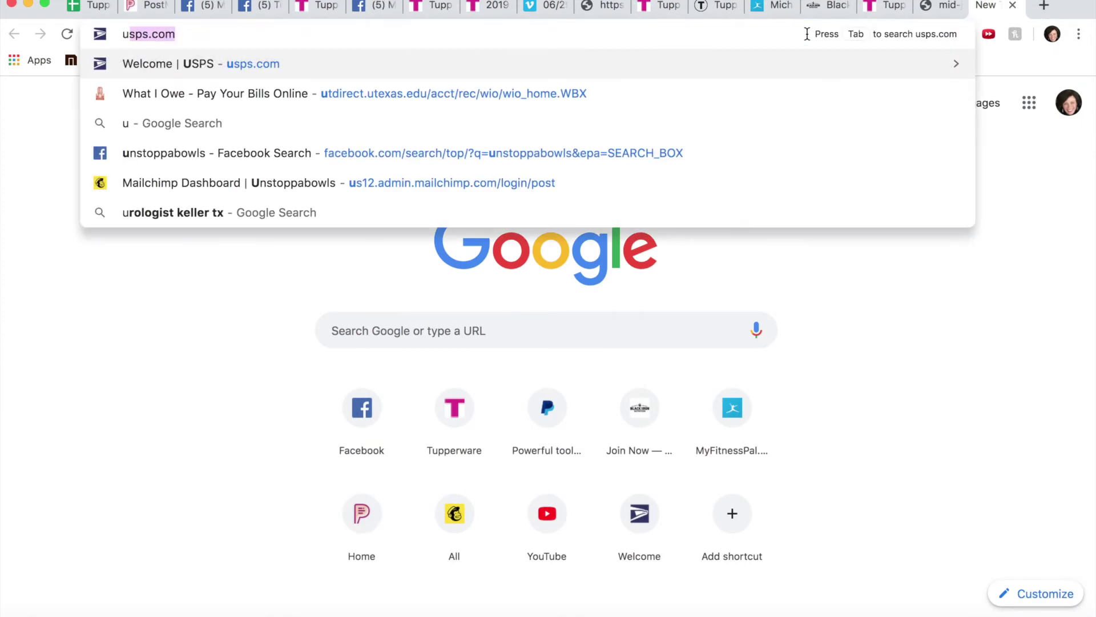
{"action": "key", "text": "BackSpace"}
{"action": "key", "text": "BackSpace"}
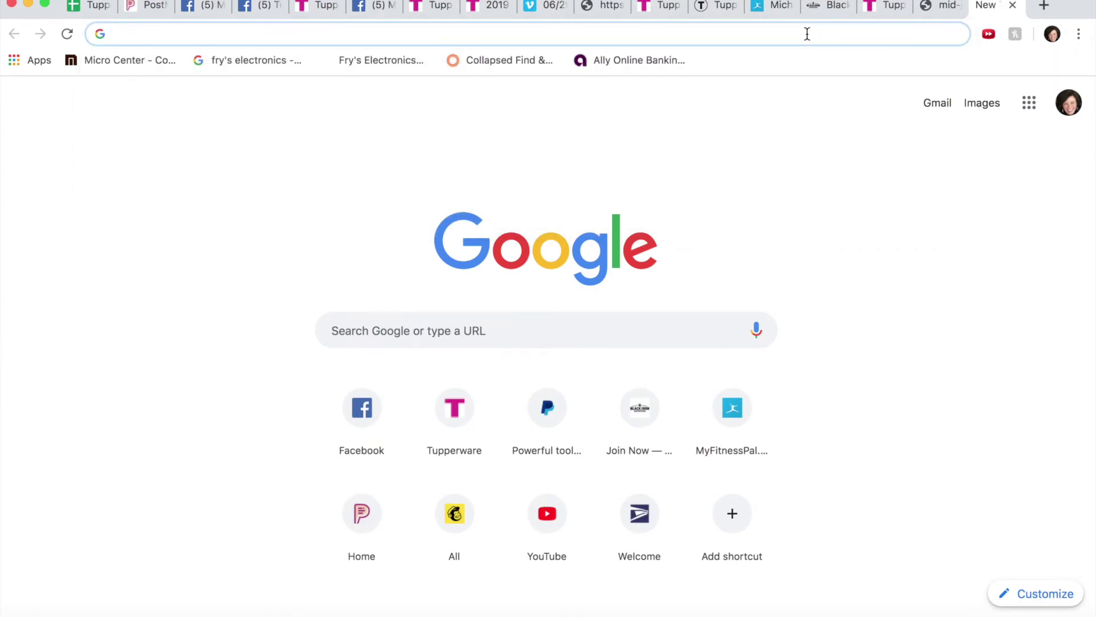
{"action": "type", "text": "issuu.c"}
{"action": "key", "text": "Return"}
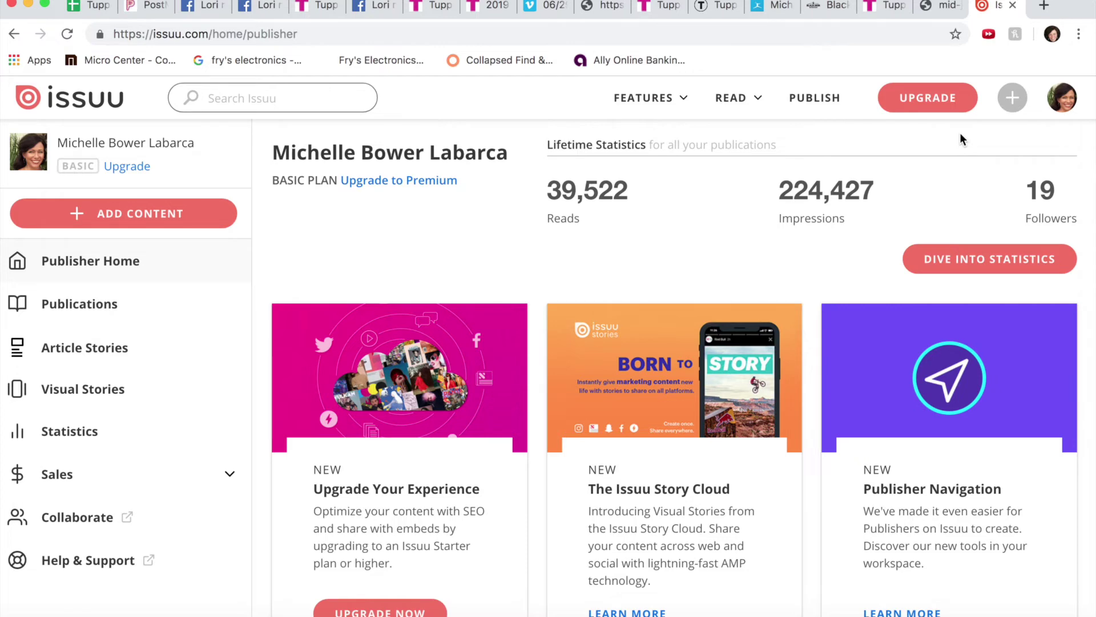
{"action": "left_click", "coordinate": [1013, 103]}
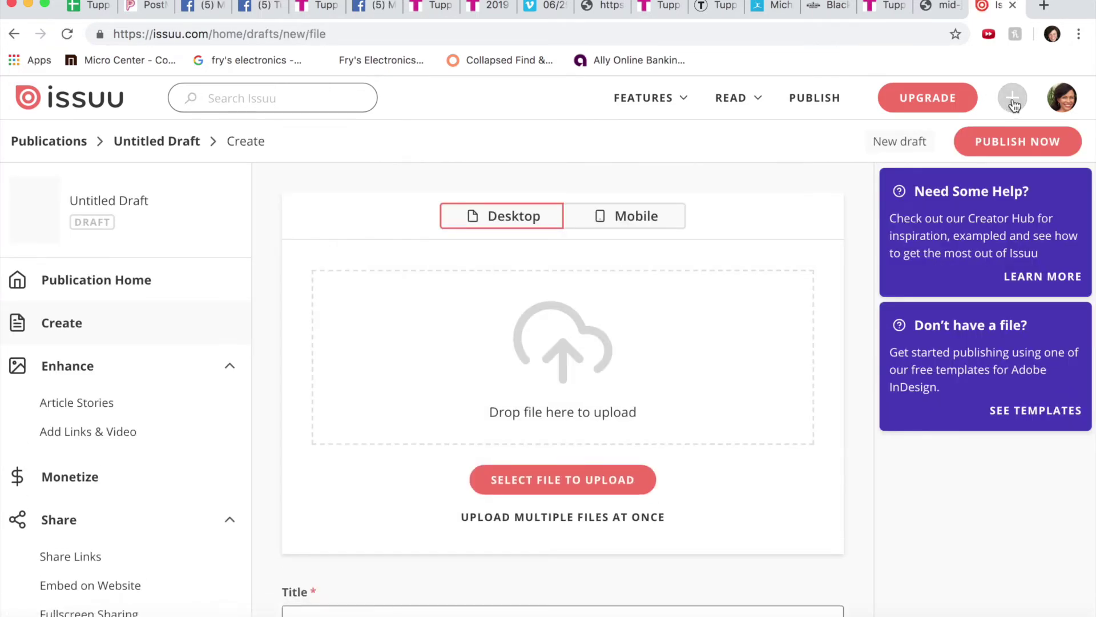
- Upload mid-july-2019-brochure-us (1).pdf from the july 2019 folder
{"action": "left_click", "coordinate": [562, 361]}
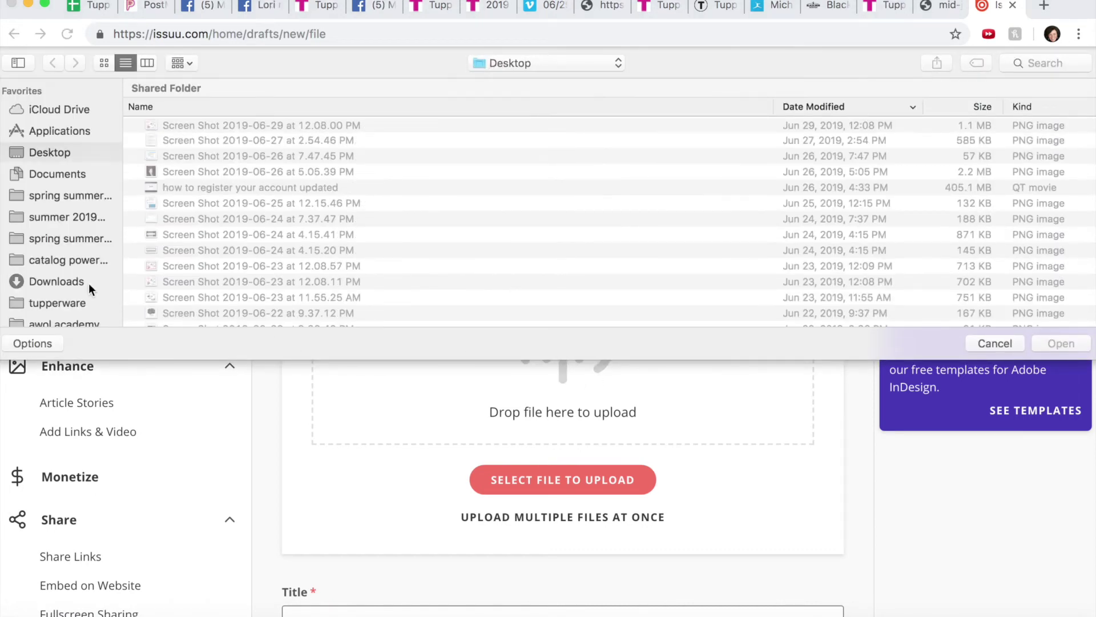
{"action": "scroll", "coordinate": [88, 283], "scroll_direction": "down", "scroll_amount": 4}
{"action": "left_click", "coordinate": [58, 275]}
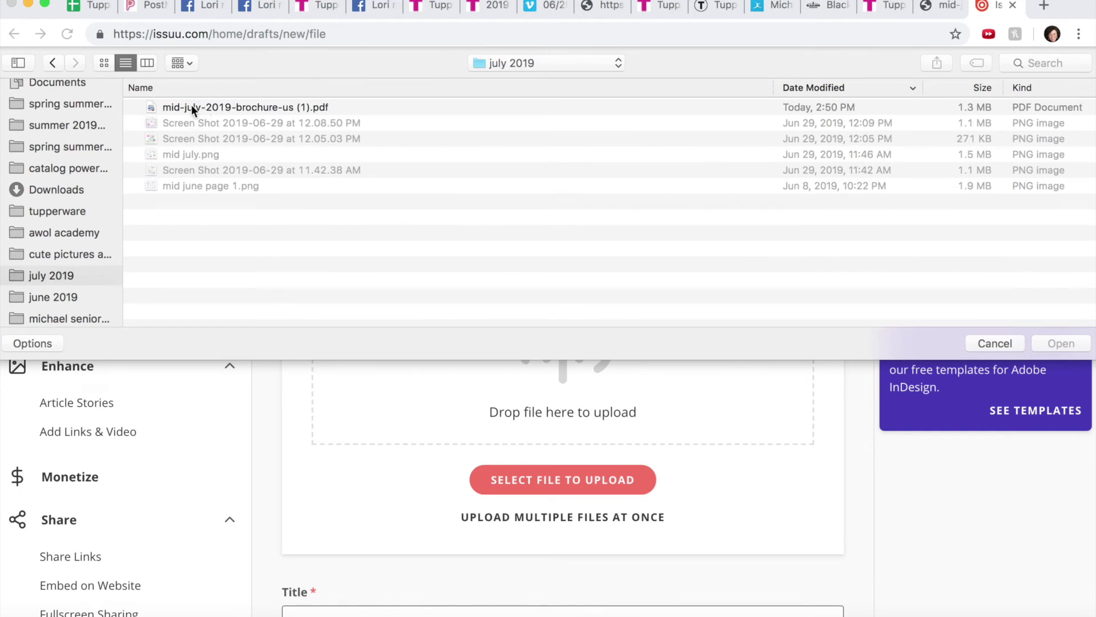
{"action": "double_click", "coordinate": [281, 102]}
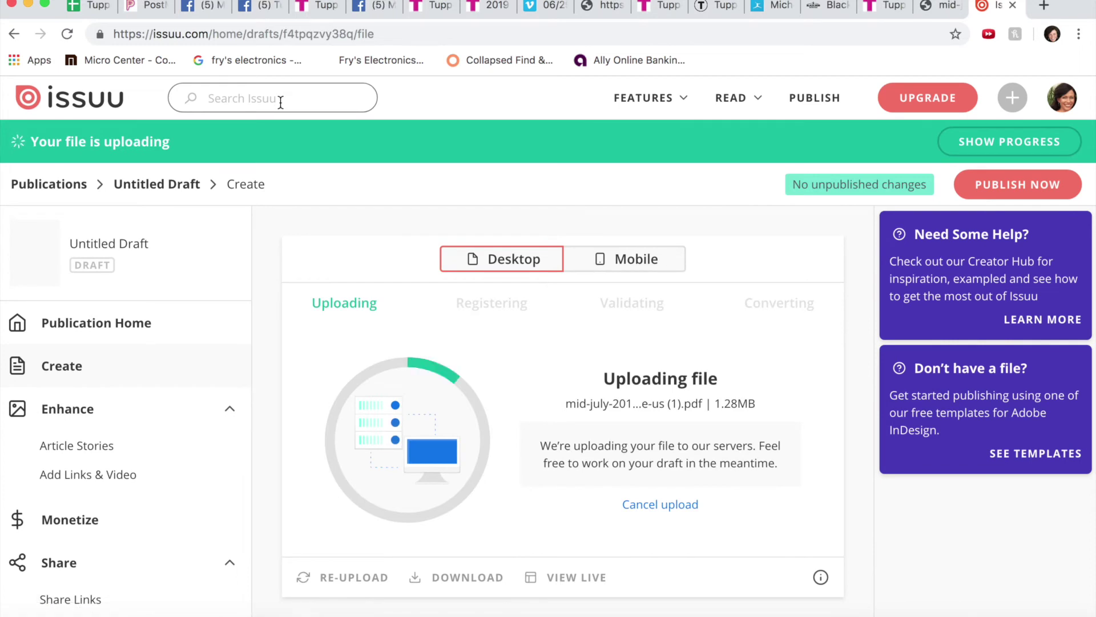
- Title it 'Mid July 2019 Sales Flyer', mark it Promotion/Marketing, and publish now
{"action": "scroll", "coordinate": [351, 359], "scroll_direction": "down", "scroll_amount": 3}
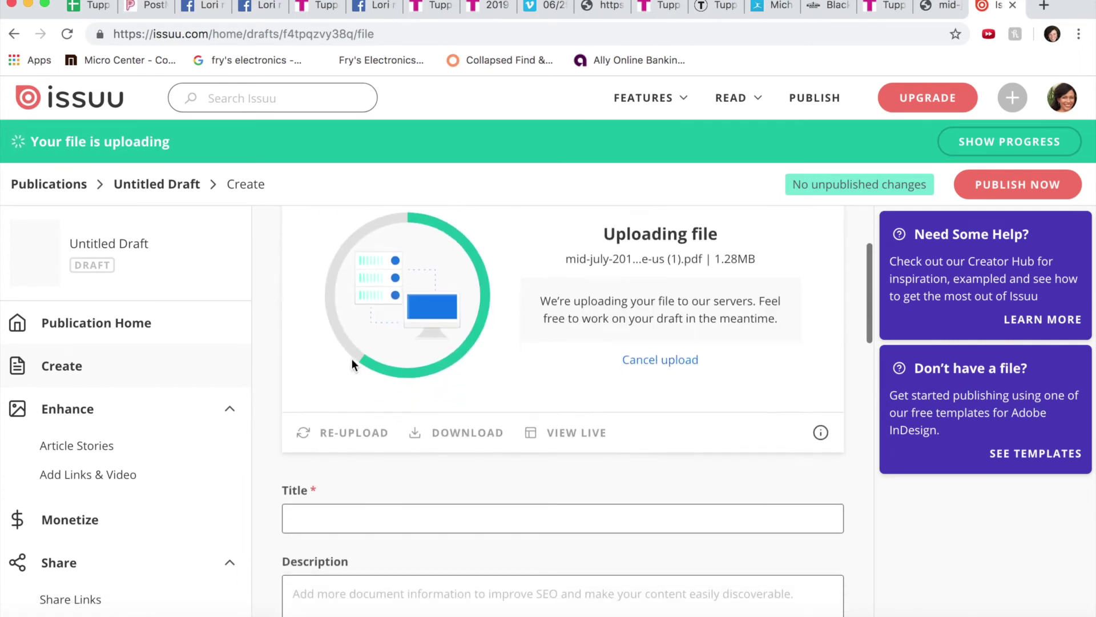
{"action": "left_click", "coordinate": [314, 517]}
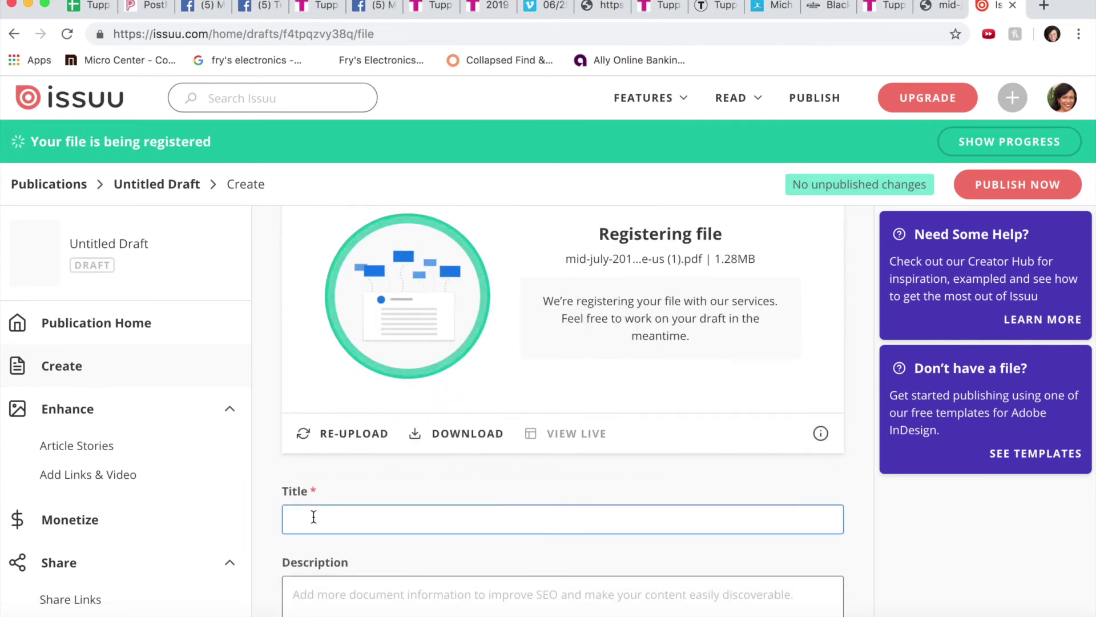
{"action": "type", "text": "Mid July 2019 Sales Flyer"}
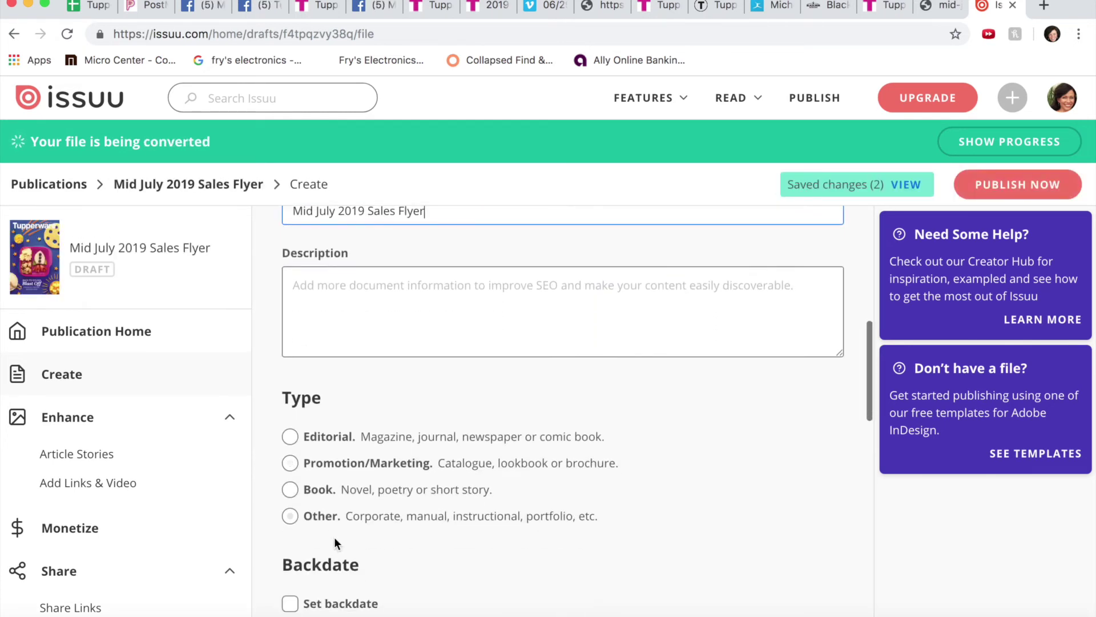
{"action": "left_click", "coordinate": [290, 463]}
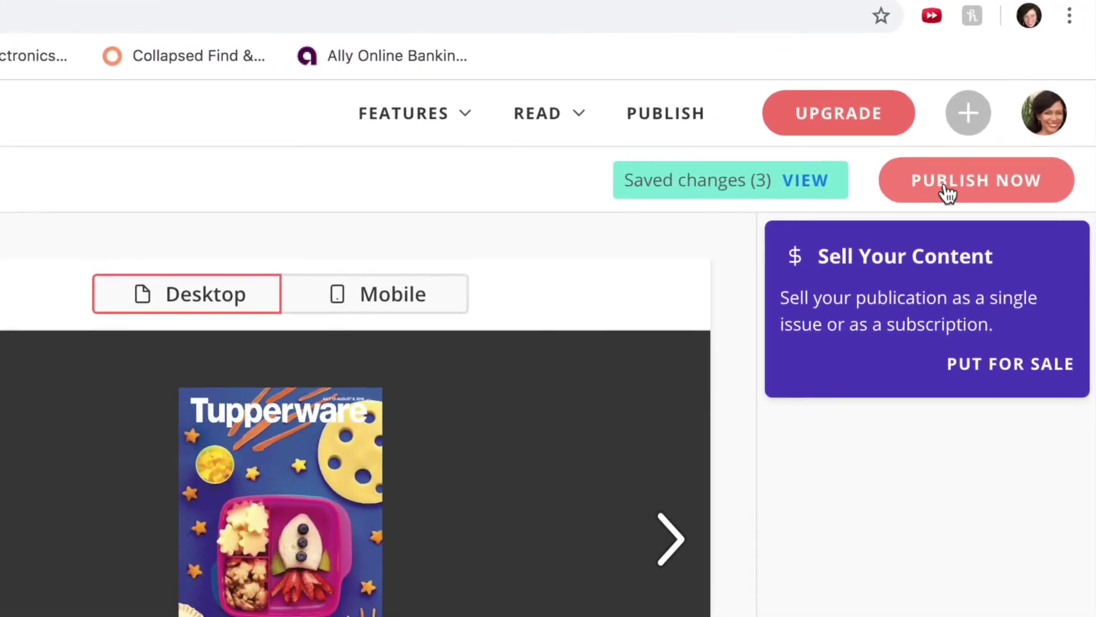
{"action": "left_click", "coordinate": [991, 140]}
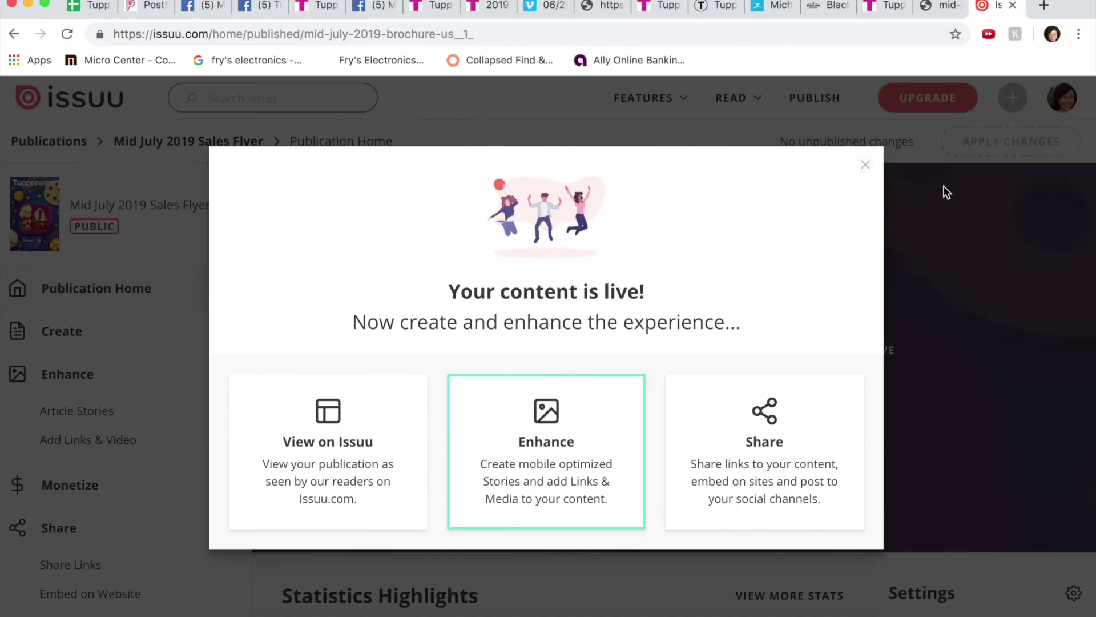
- Copy the flyer's public Issuu link from its Share page, then open a new tab
{"action": "left_click", "coordinate": [769, 435]}
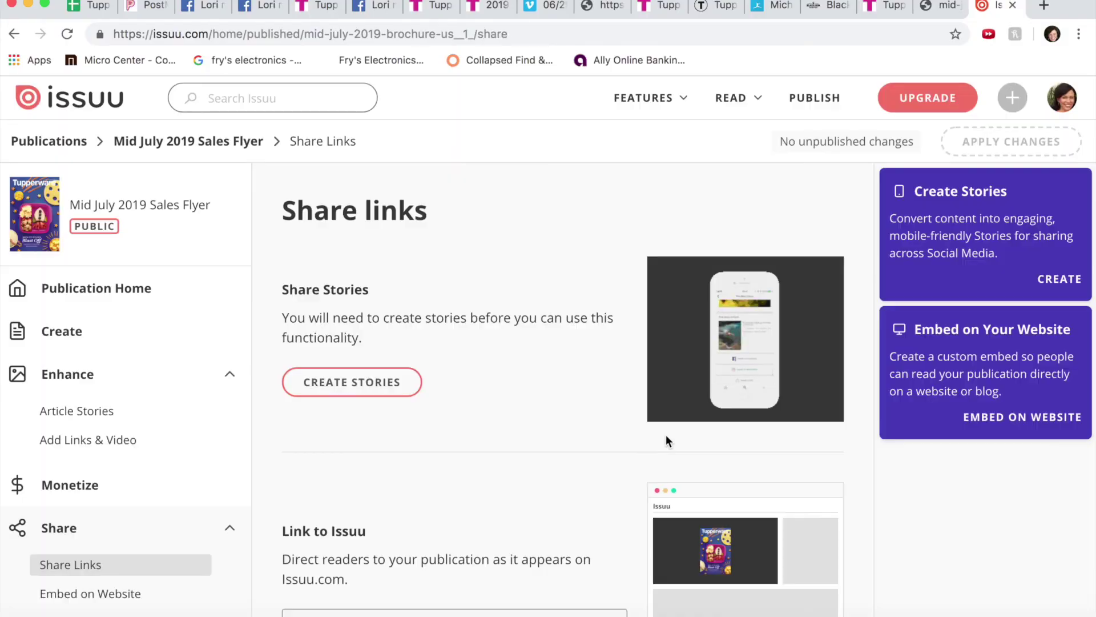
{"action": "scroll", "coordinate": [615, 435], "scroll_direction": "down", "scroll_amount": 2}
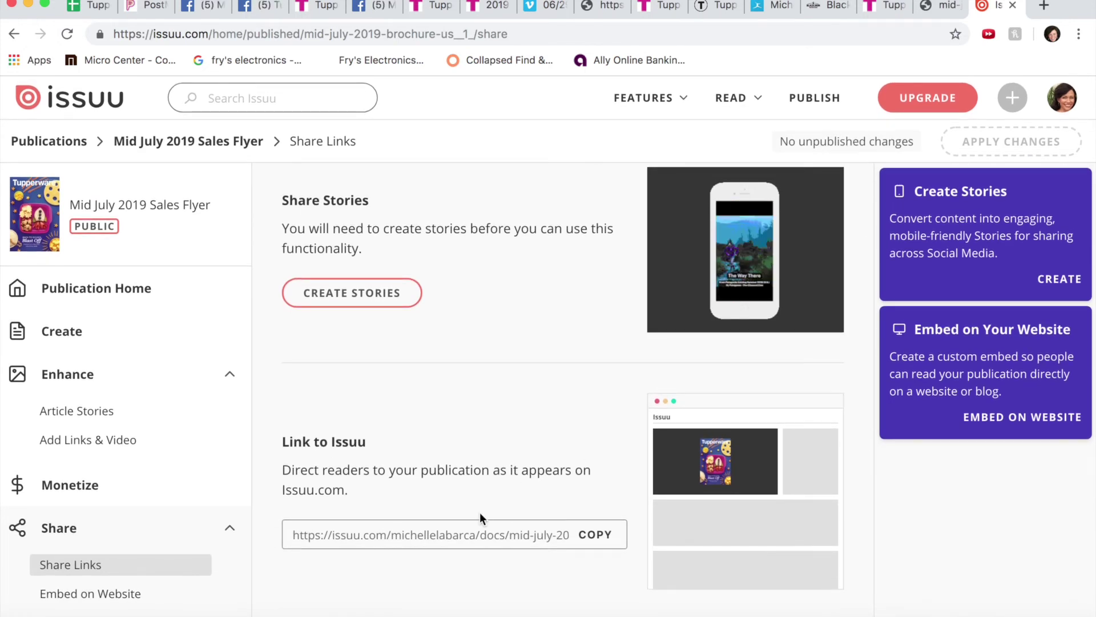
{"action": "left_click", "coordinate": [438, 530]}
{"action": "right_click", "coordinate": [437, 529]}
{"action": "left_click", "coordinate": [441, 531]}
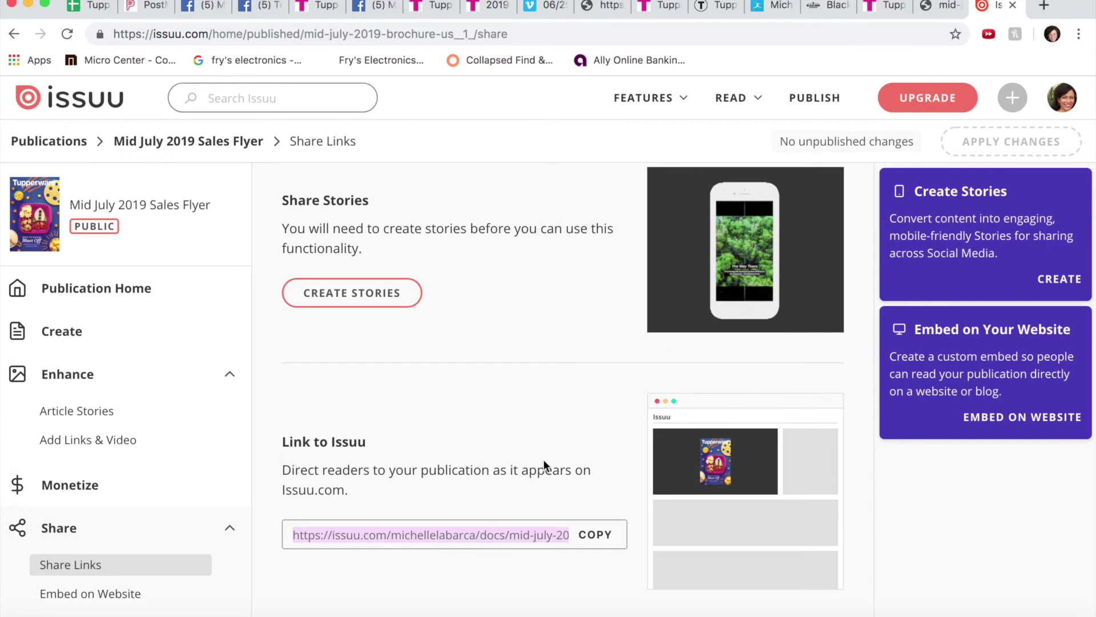
{"action": "left_click", "coordinate": [1043, 6]}
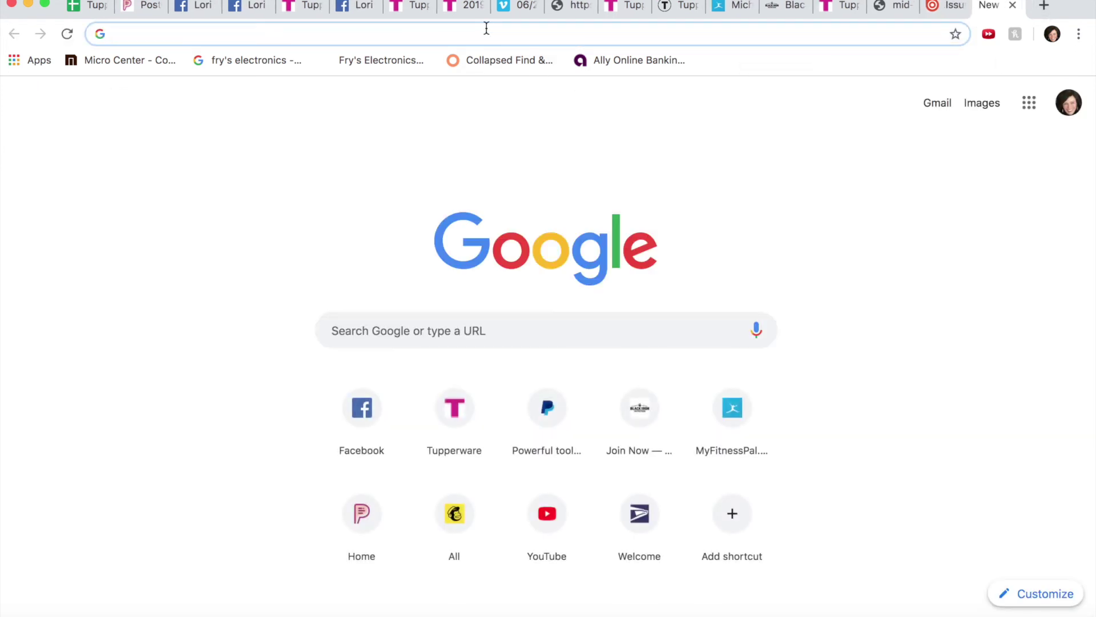
- Load the copied flyer link, page forward to spread 6–7, and go full screen
{"action": "key", "text": "super+v"}
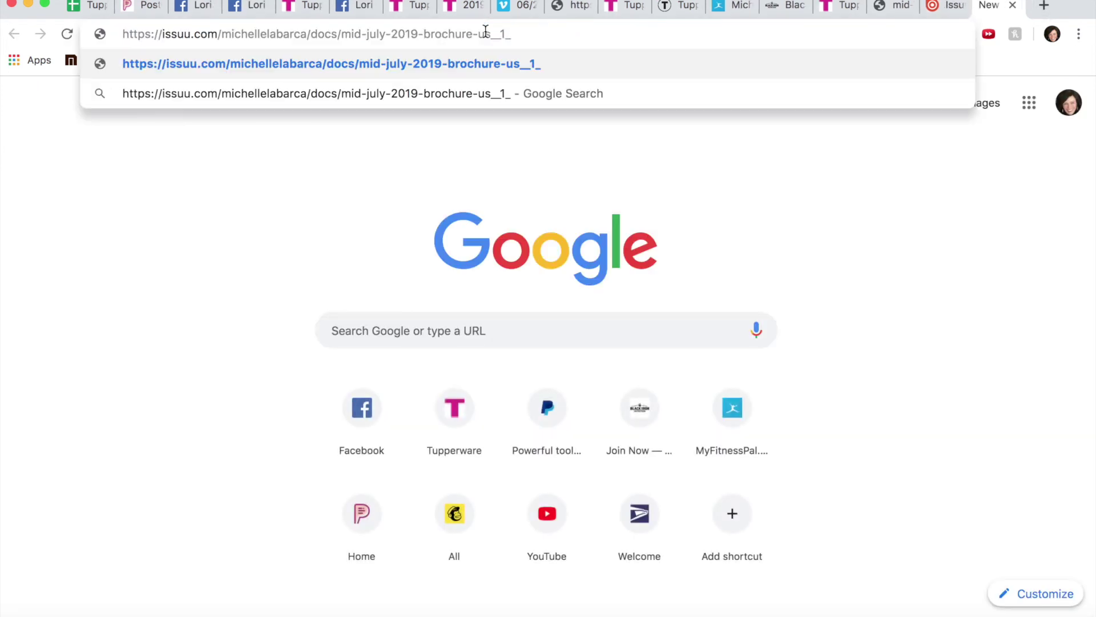
{"action": "key", "text": "Return"}
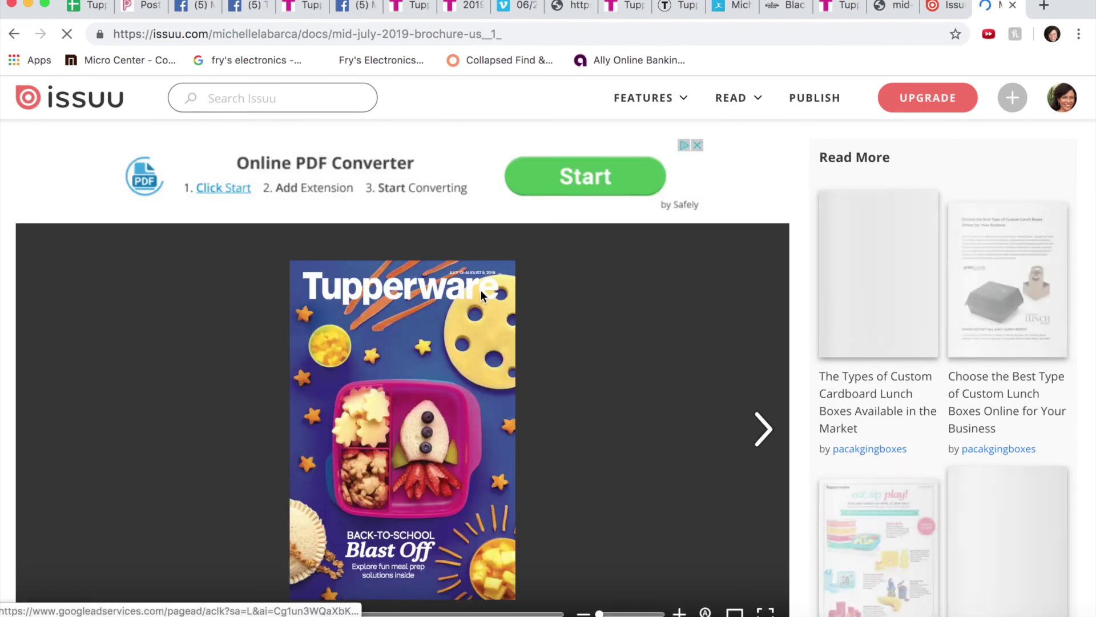
{"action": "scroll", "coordinate": [481, 289], "scroll_direction": "down", "scroll_amount": 2}
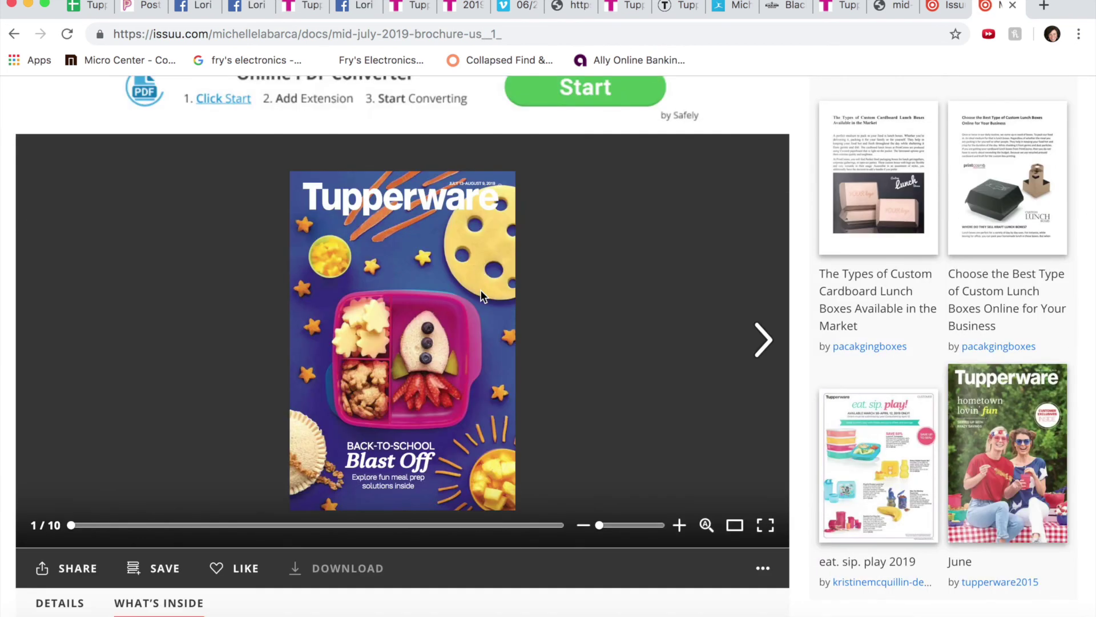
{"action": "left_click", "coordinate": [765, 339]}
{"action": "left_click", "coordinate": [768, 343]}
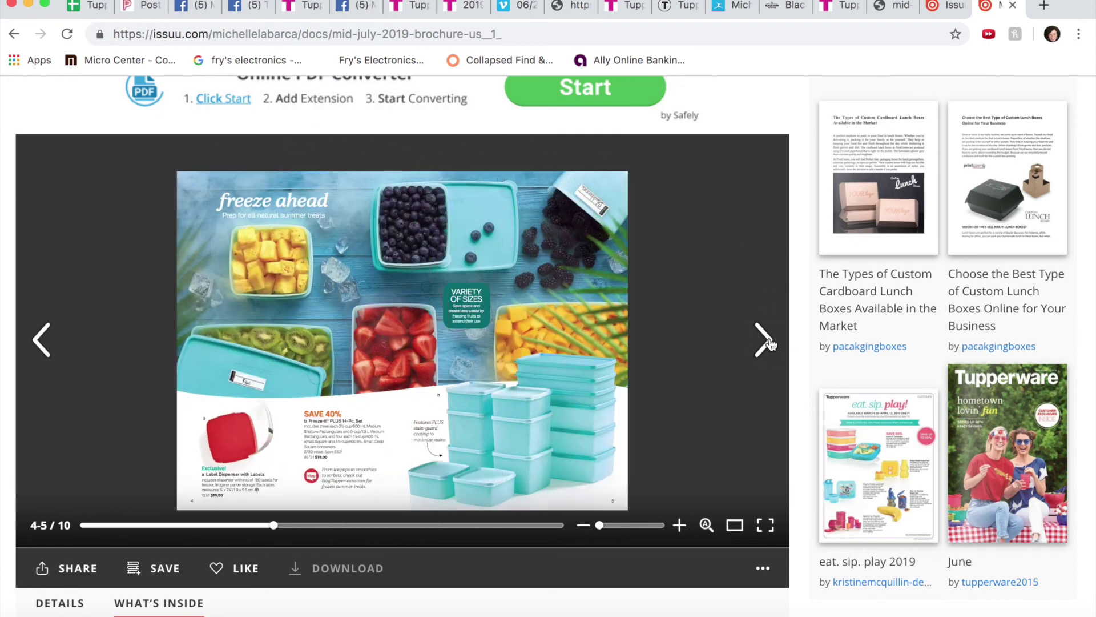
{"action": "left_click", "coordinate": [768, 343]}
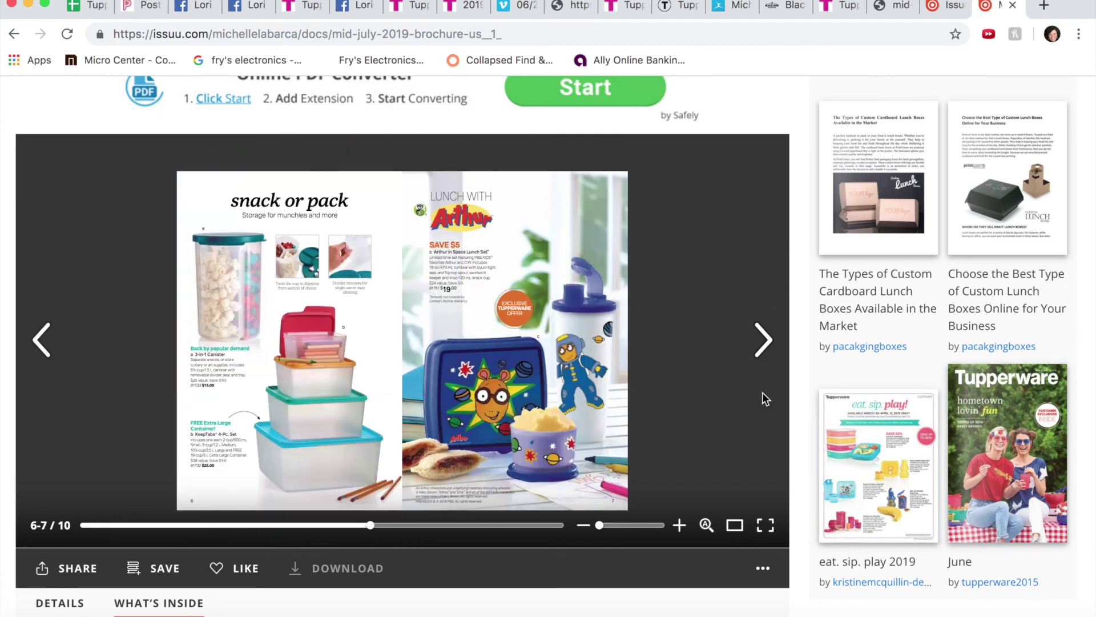
{"action": "left_click", "coordinate": [765, 524]}
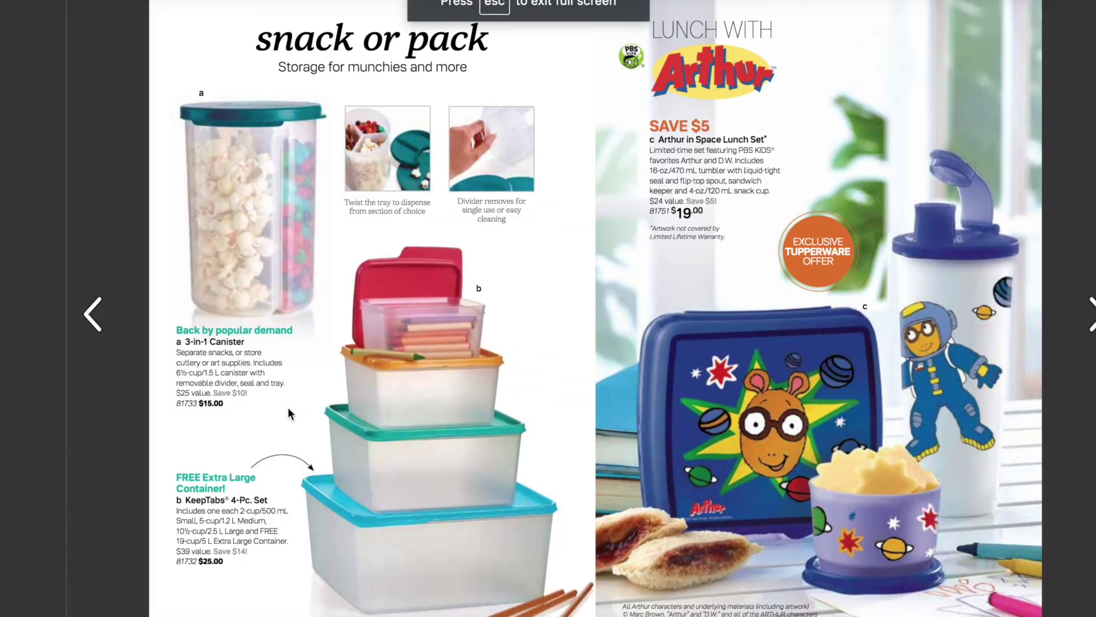
- Flip back to the cover, then forward through kids meal prep to freeze ahead
{"action": "left_click", "coordinate": [87, 318]}
{"action": "left_click", "coordinate": [94, 322]}
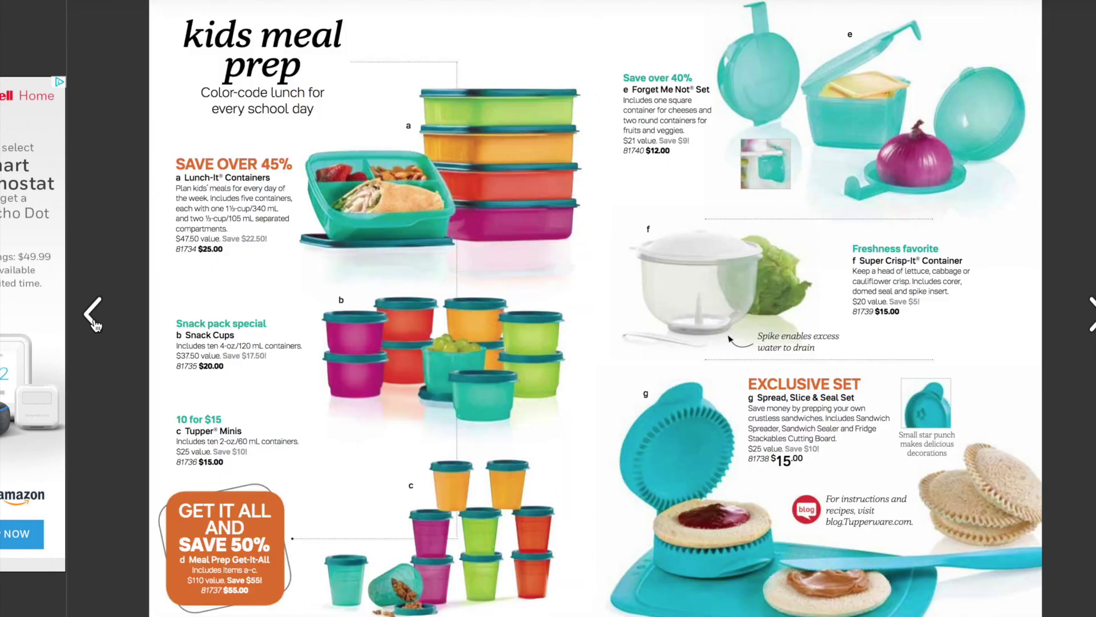
{"action": "left_click", "coordinate": [94, 324]}
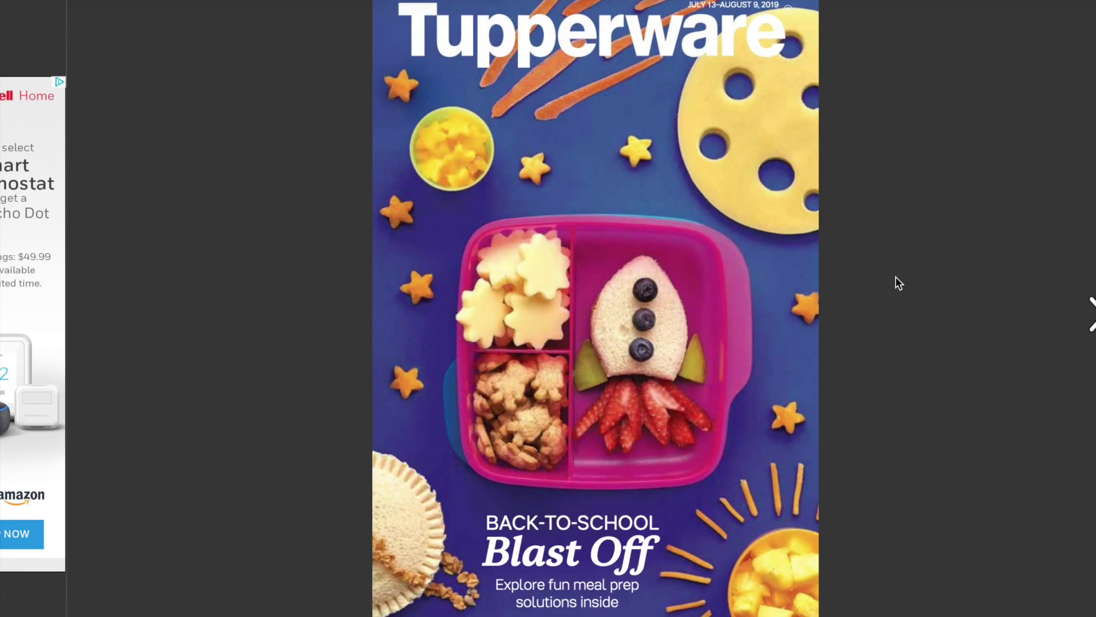
{"action": "left_click", "coordinate": [1077, 308]}
{"action": "left_click", "coordinate": [1085, 314]}
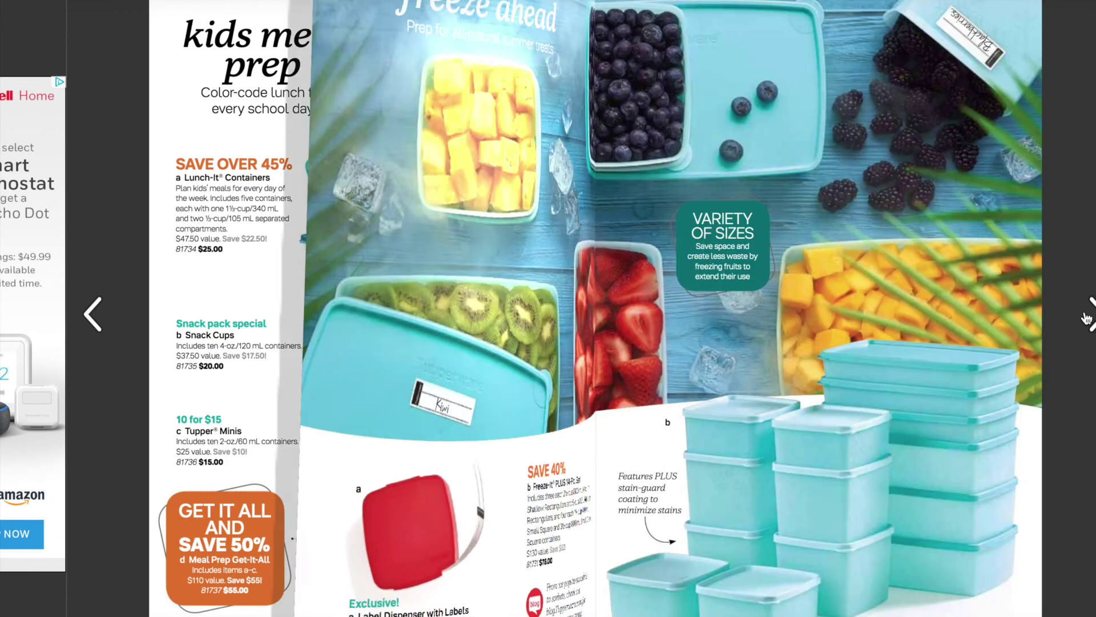